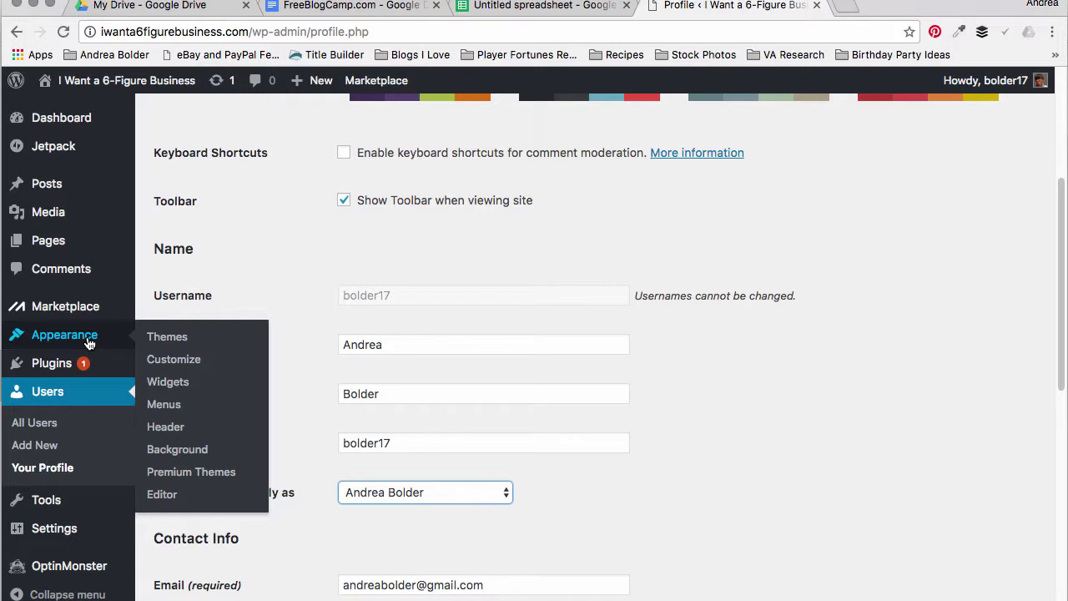
Step: Open the WordPress.org theme catalogue from the installed themes page and look through the featured themes
left_click(171, 337)
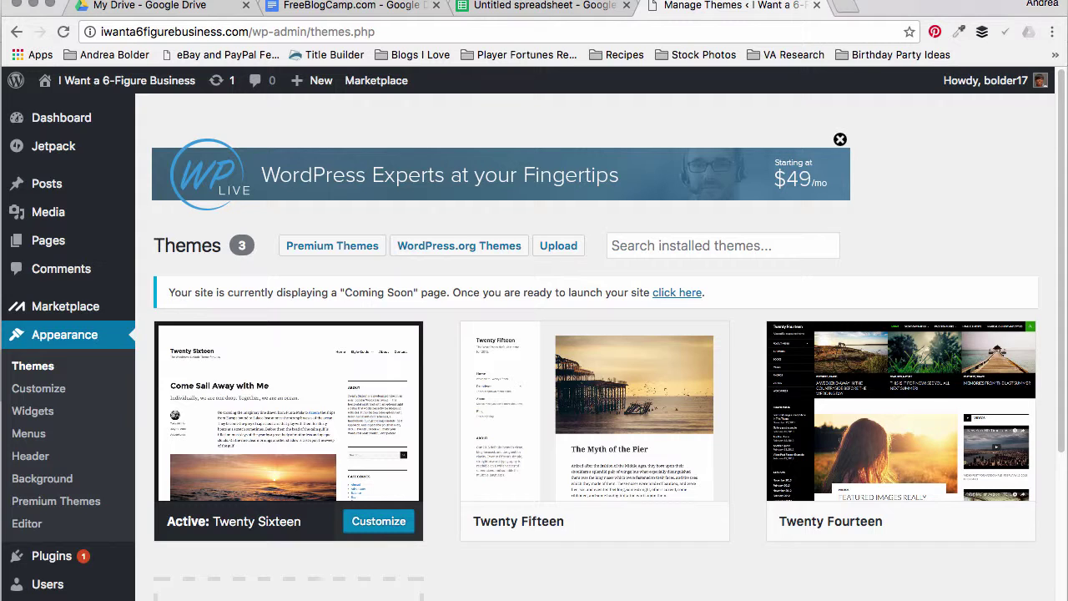
left_click(471, 252)
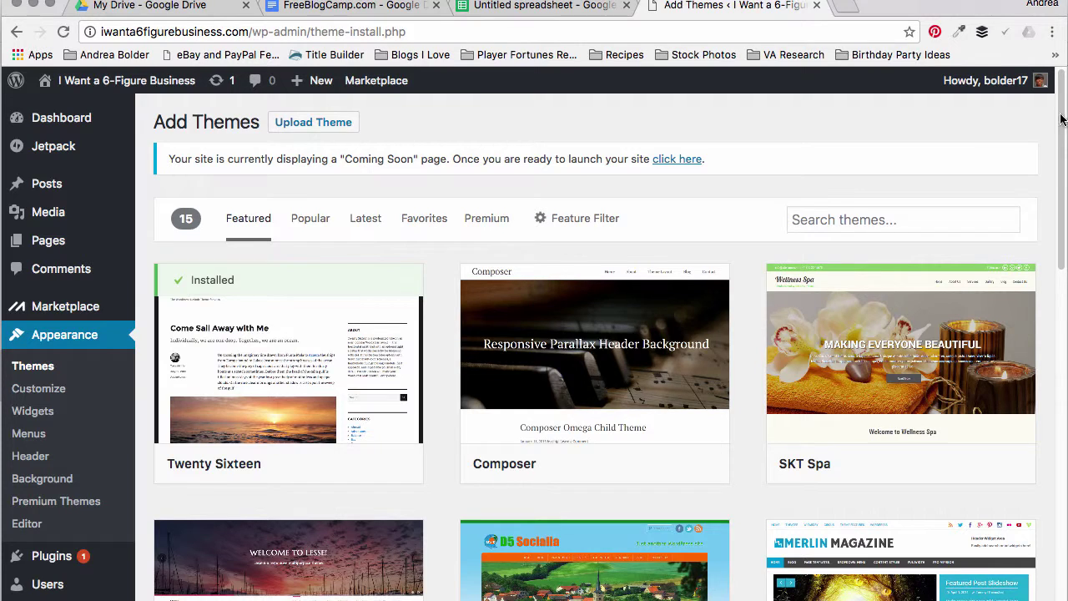
scroll(1061, 204, "down", 1)
scroll(1061, 204, "down", 10)
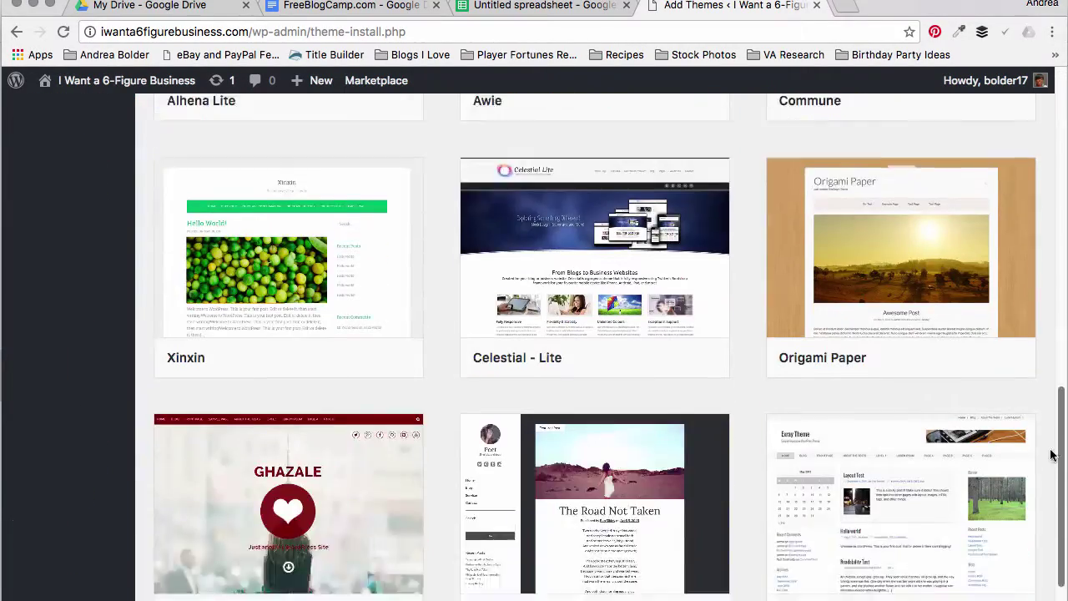
left_click_drag(1052, 454, 1051, 190)
scroll(1050, 191, "up", 5)
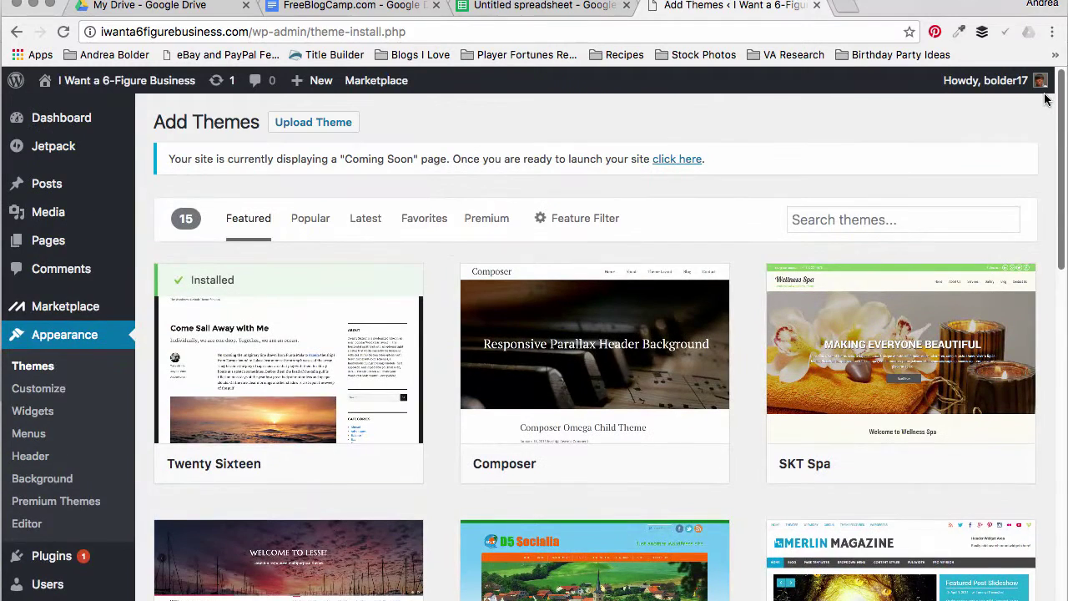
Step: View the Popular, Latest and Favorites theme listings in the catalogue
left_click(311, 221)
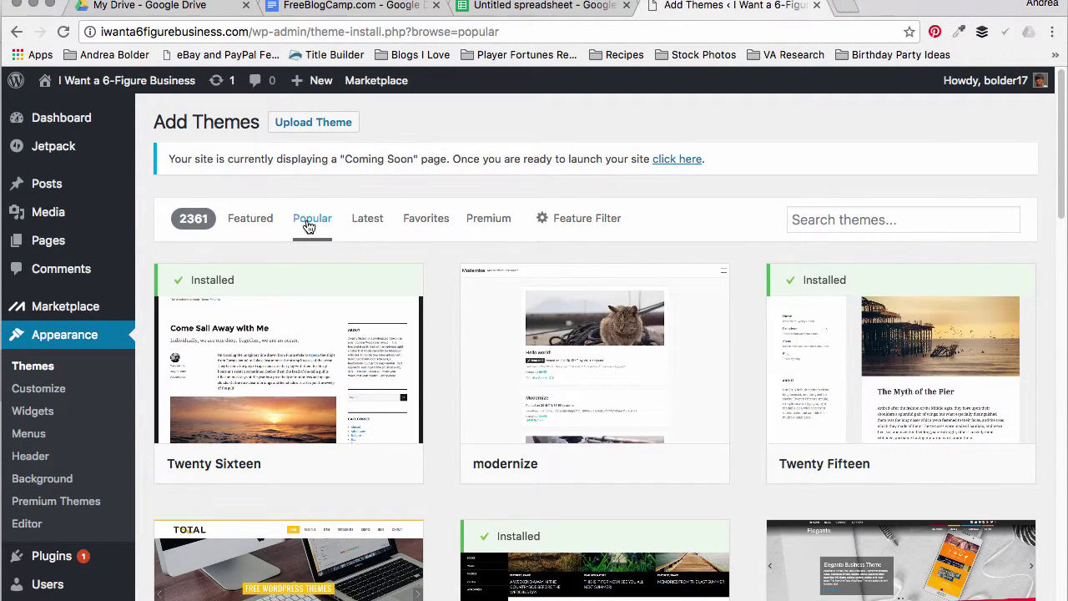
left_click(369, 219)
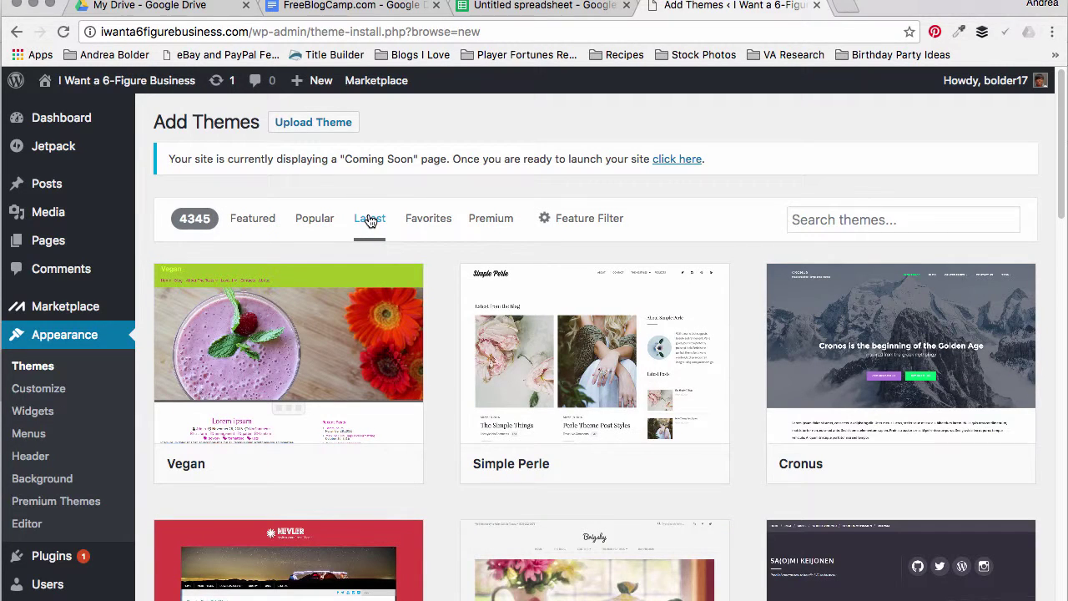
left_click(434, 219)
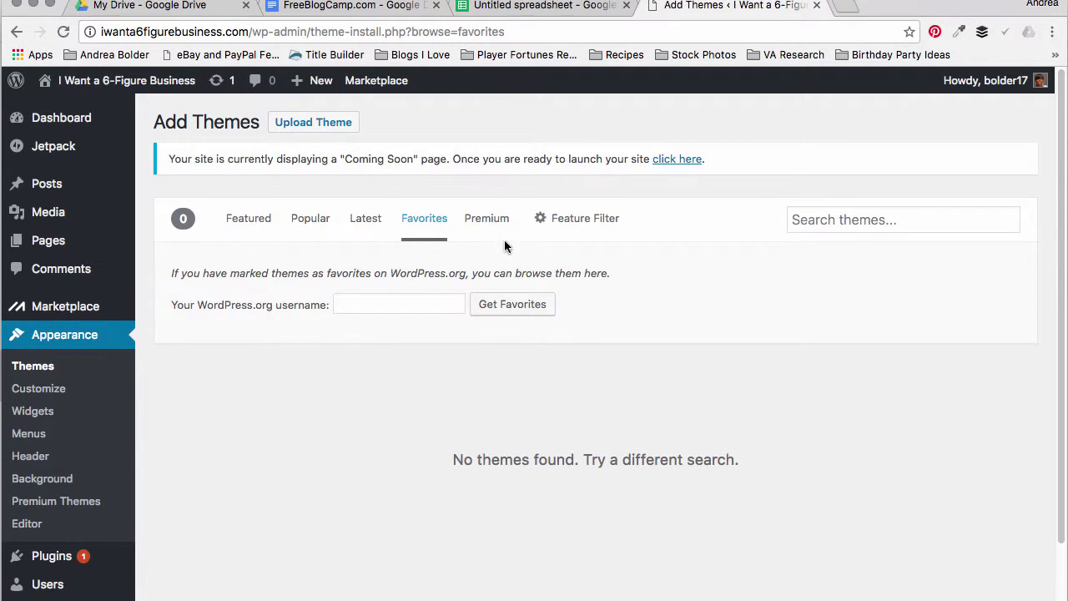
Step: Open the Premium themes in the MOJO Marketplace and look through the themes for sale
left_click(486, 221)
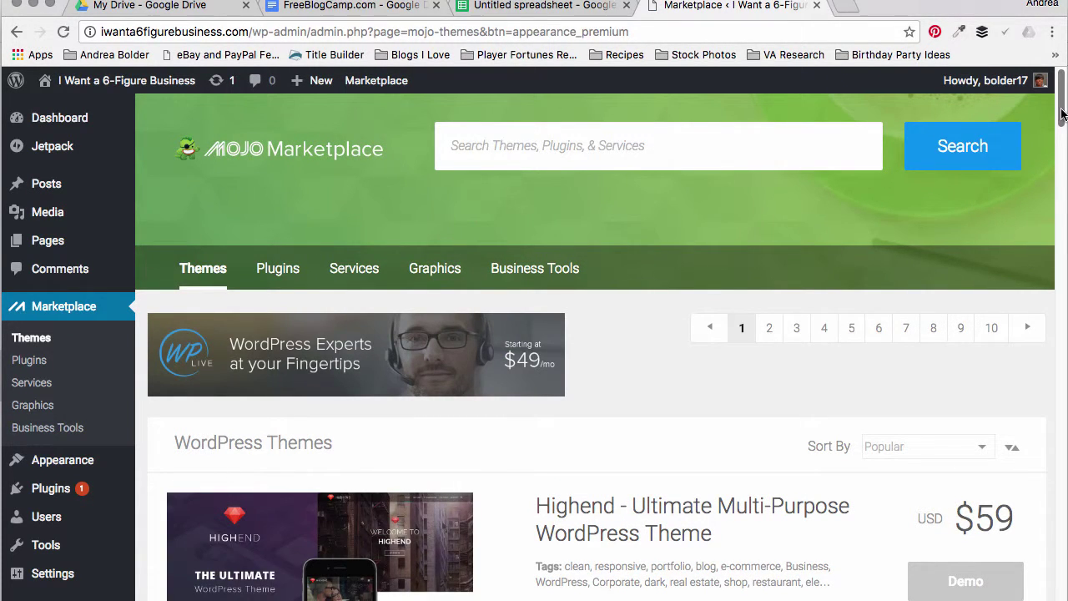
left_click_drag(1062, 115, 1059, 242)
left_click_drag(1056, 244, 1051, 92)
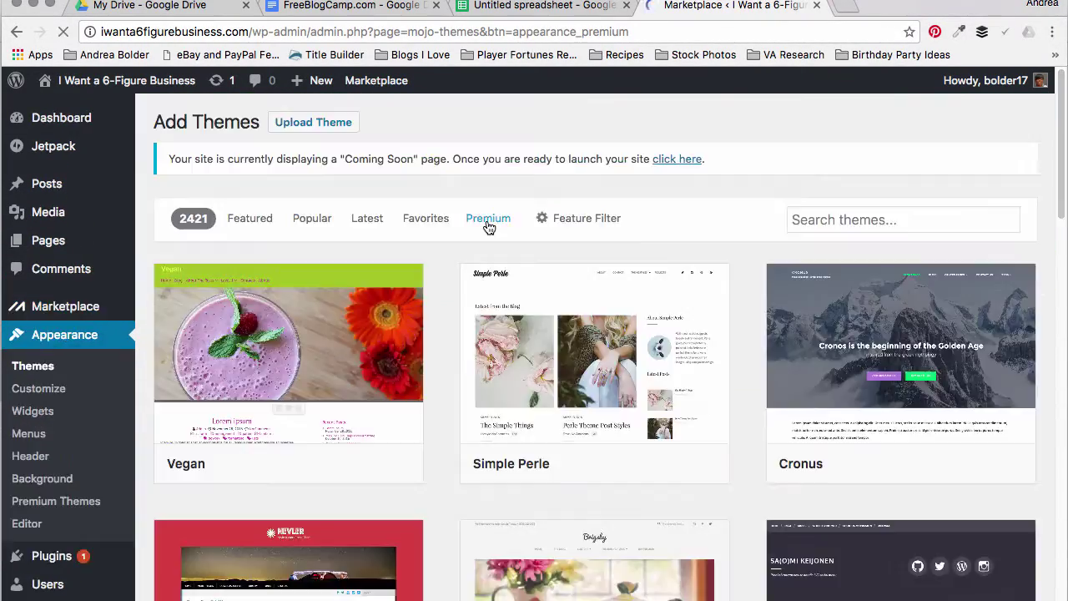
left_click(488, 219)
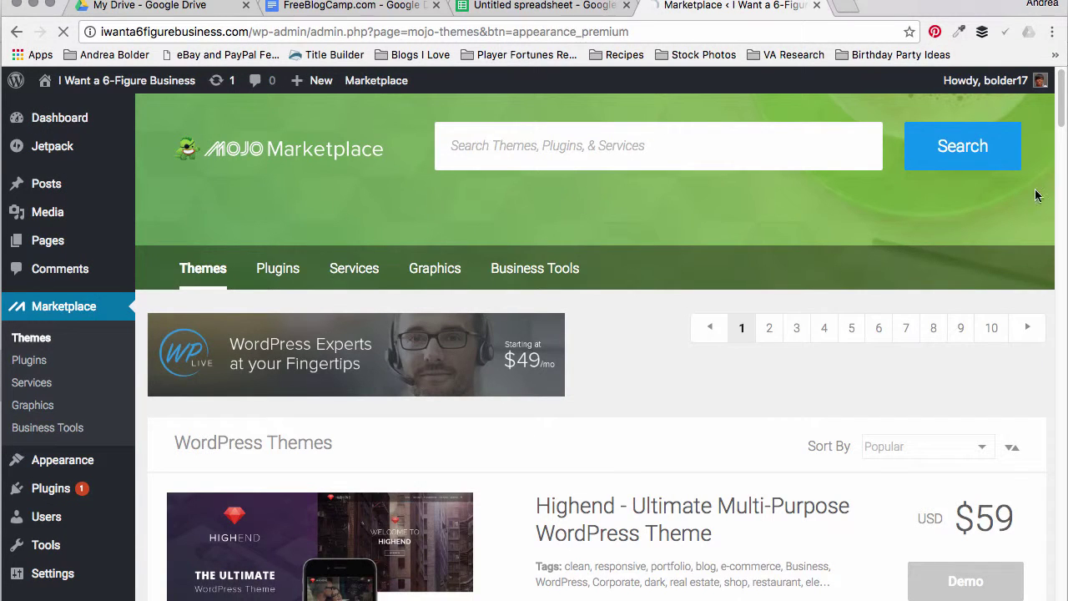
left_click_drag(1062, 106, 1064, 117)
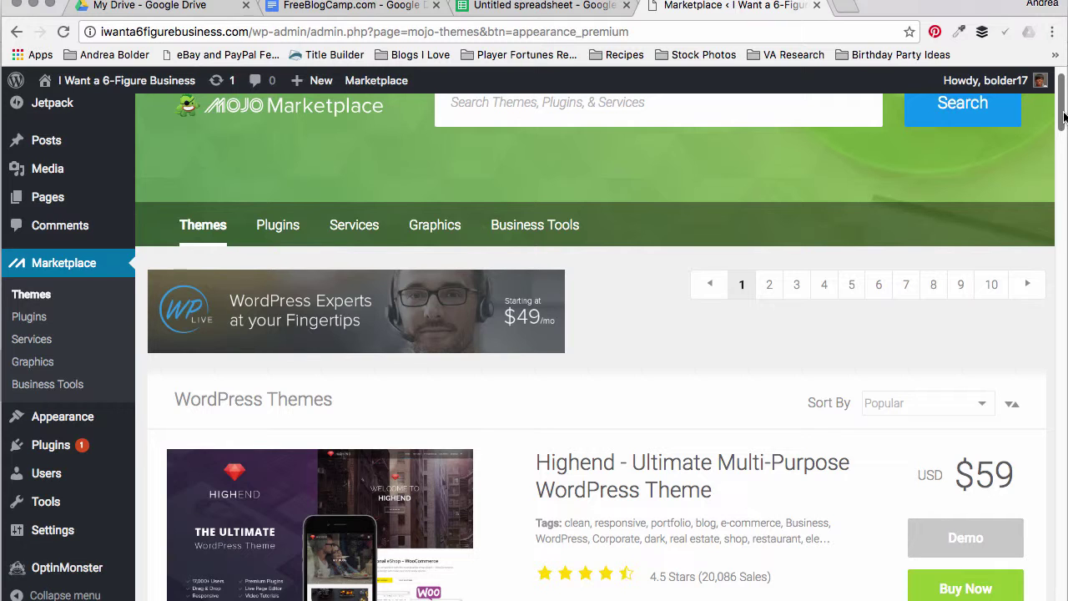
Step: Go back to the installed themes page and reopen the WordPress.org theme catalogue
scroll(534, 334, "up", 1)
mouse_move(67, 458)
left_click(167, 410)
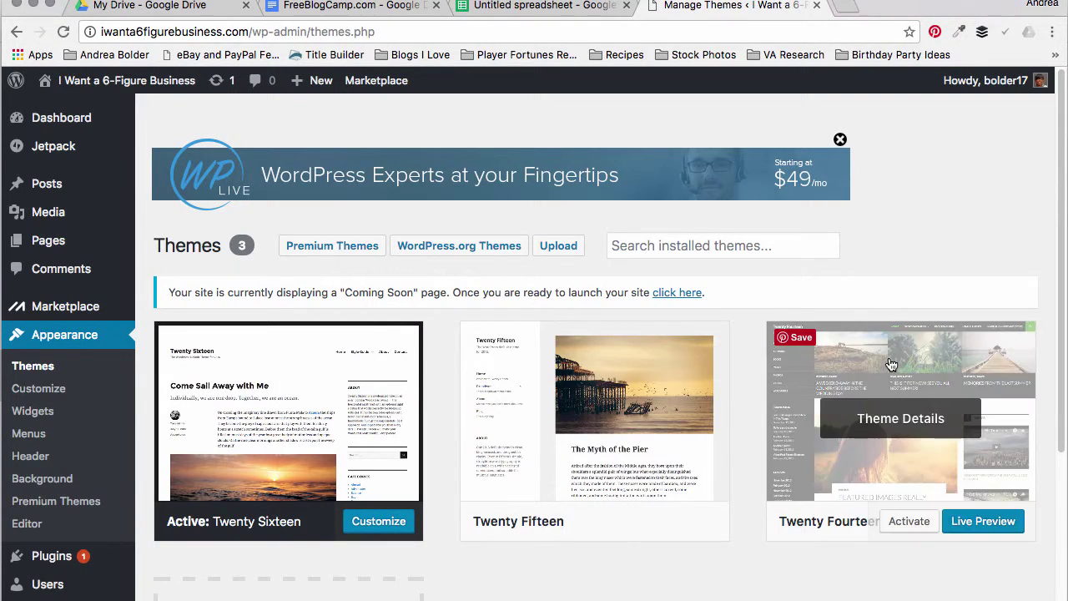
mouse_move(656, 370)
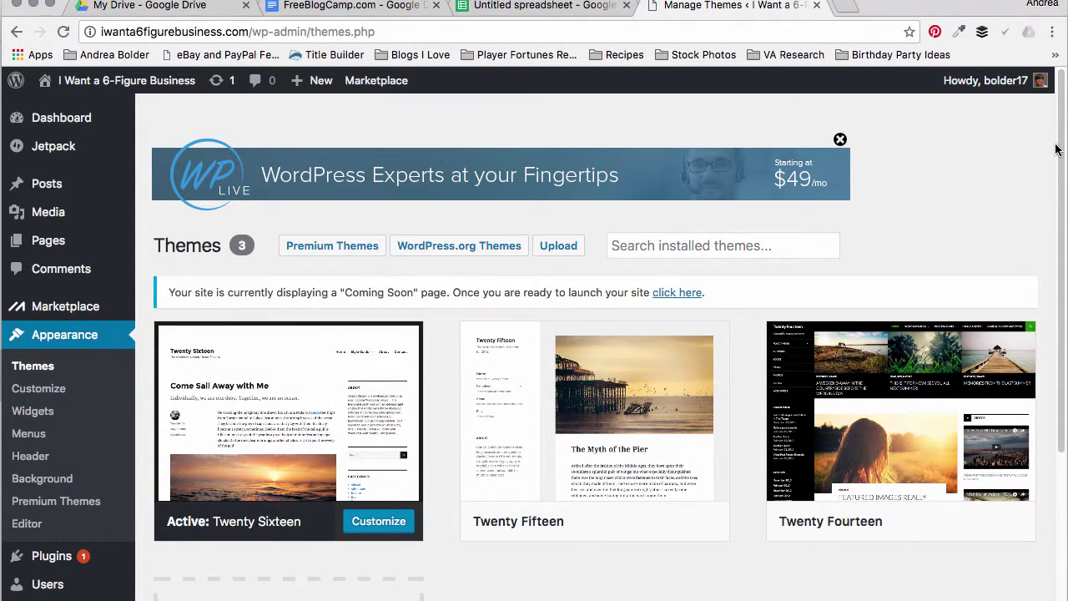
scroll(1057, 163, "down", 1)
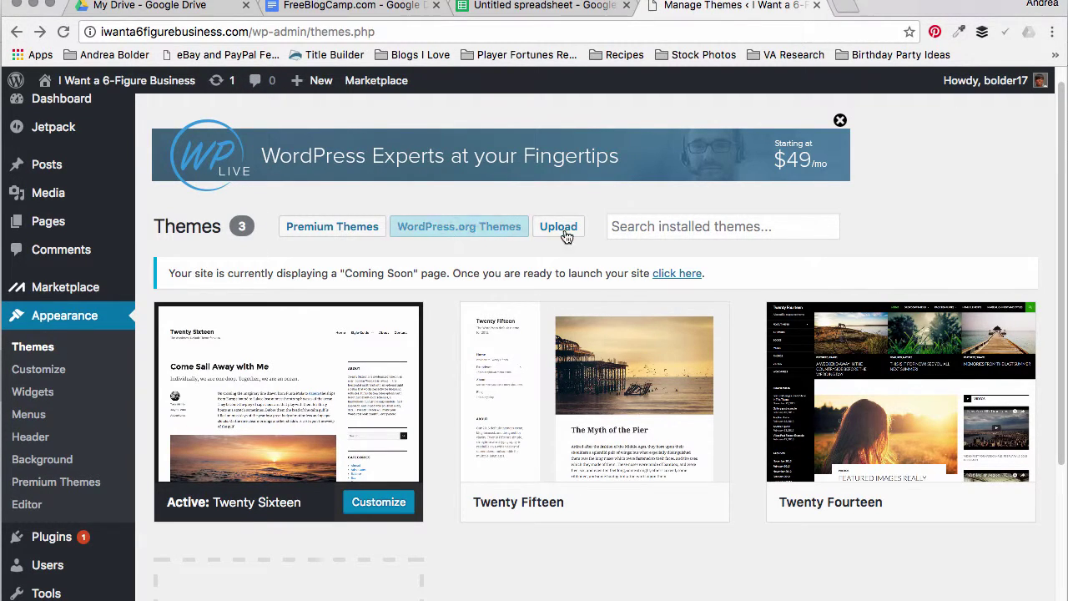
left_click(494, 233)
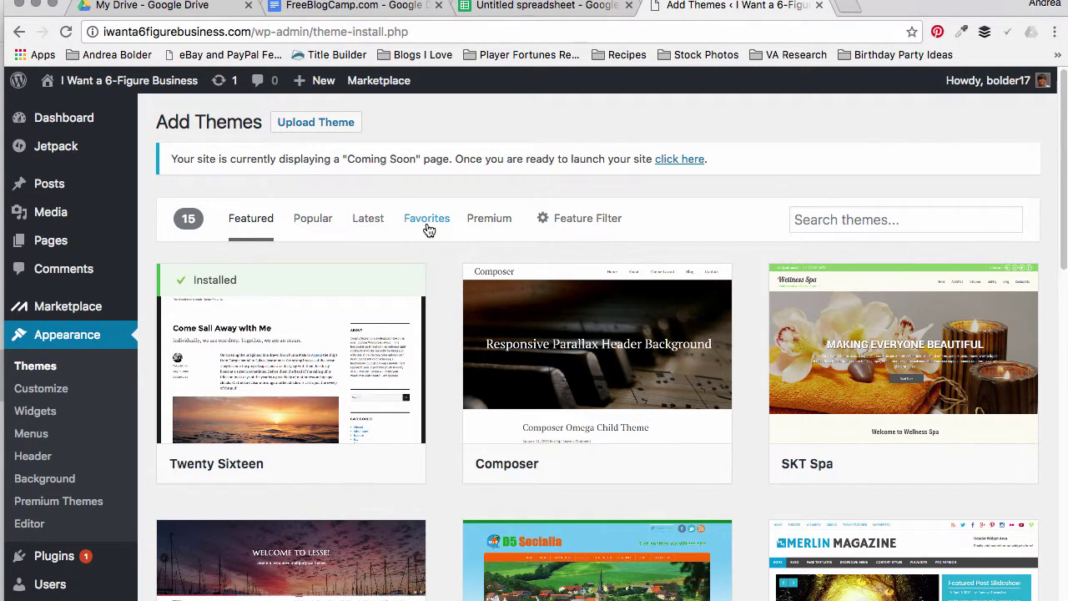
Step: Select the One Column, Four Columns, Custom Background, Accessibility Ready and Education feature filters, leaving them unapplied and going back to the Featured themes
left_click(603, 219)
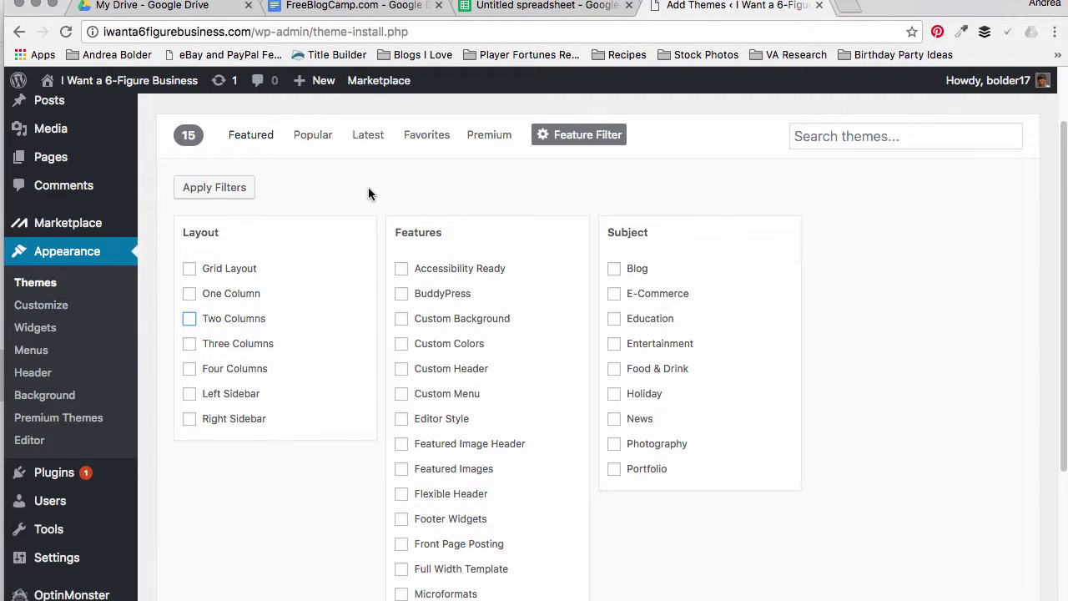
left_click(189, 292)
left_click(190, 368)
left_click(401, 318)
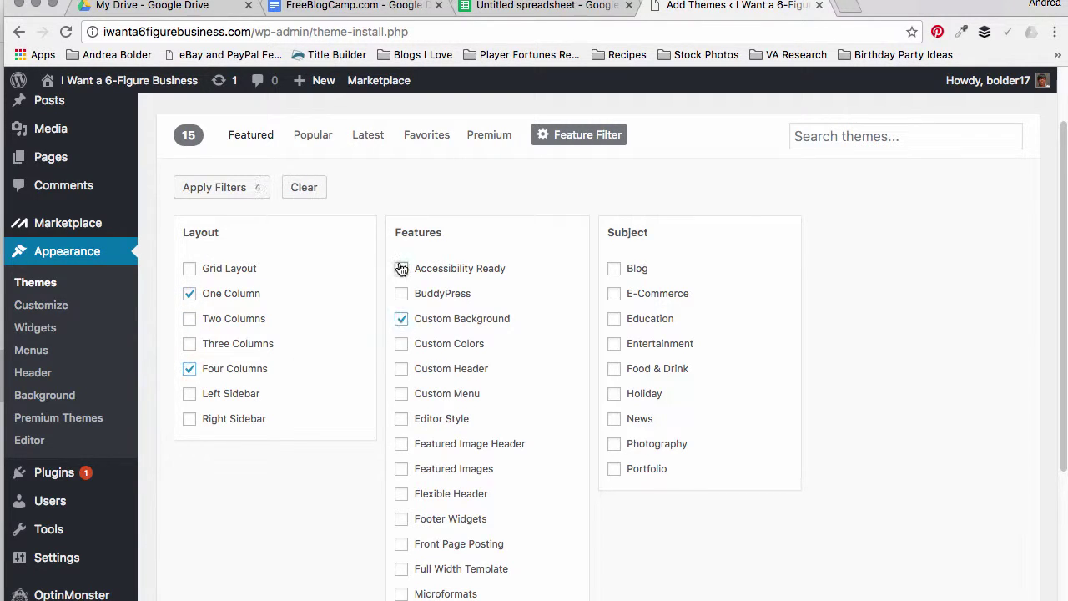
left_click(402, 268)
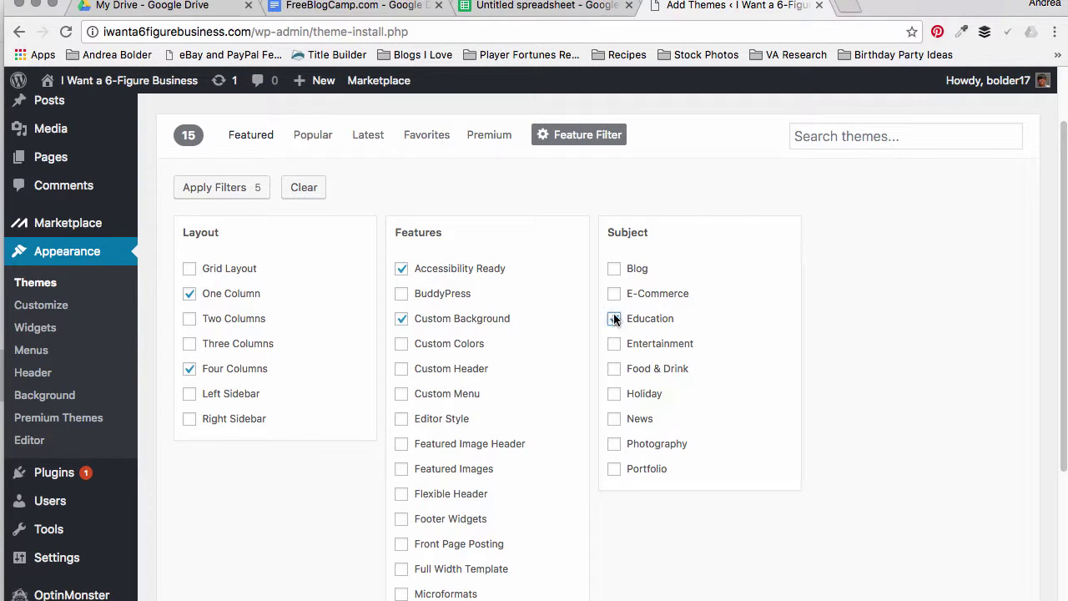
left_click(614, 318)
left_click_drag(1062, 267, 1061, 426)
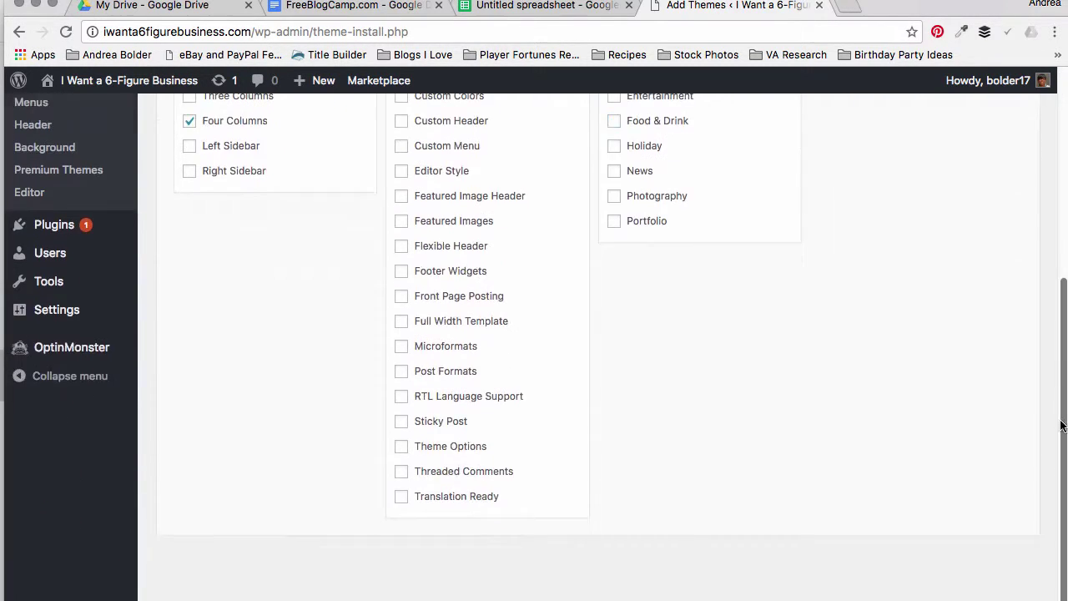
left_click(251, 220)
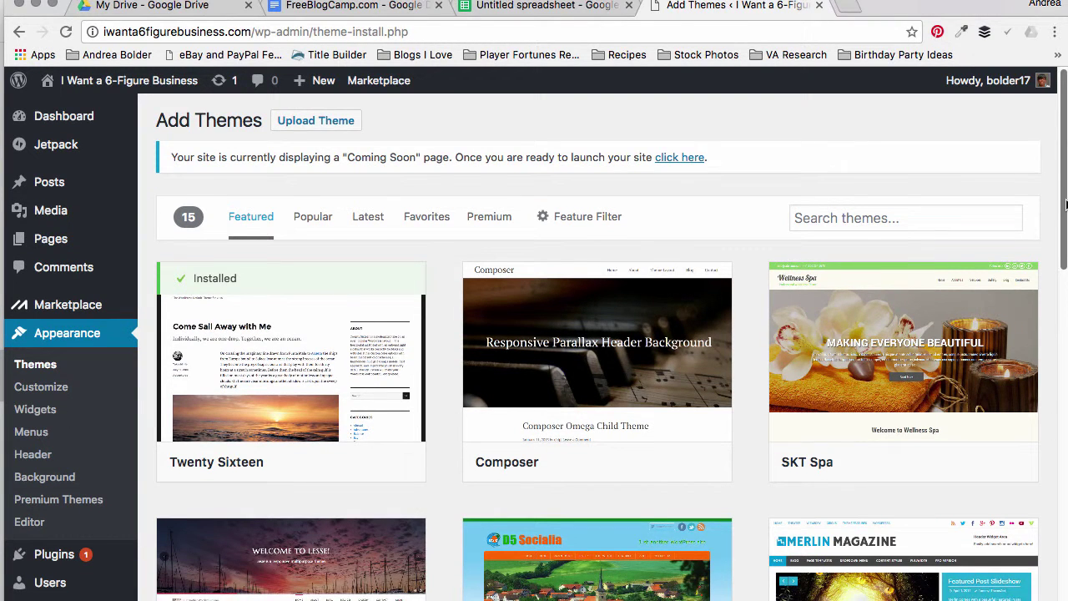
Step: Examine the designs of all the featured themes to find one worth installing
scroll(1065, 215, "down", 1)
scroll(1065, 217, "down", 4)
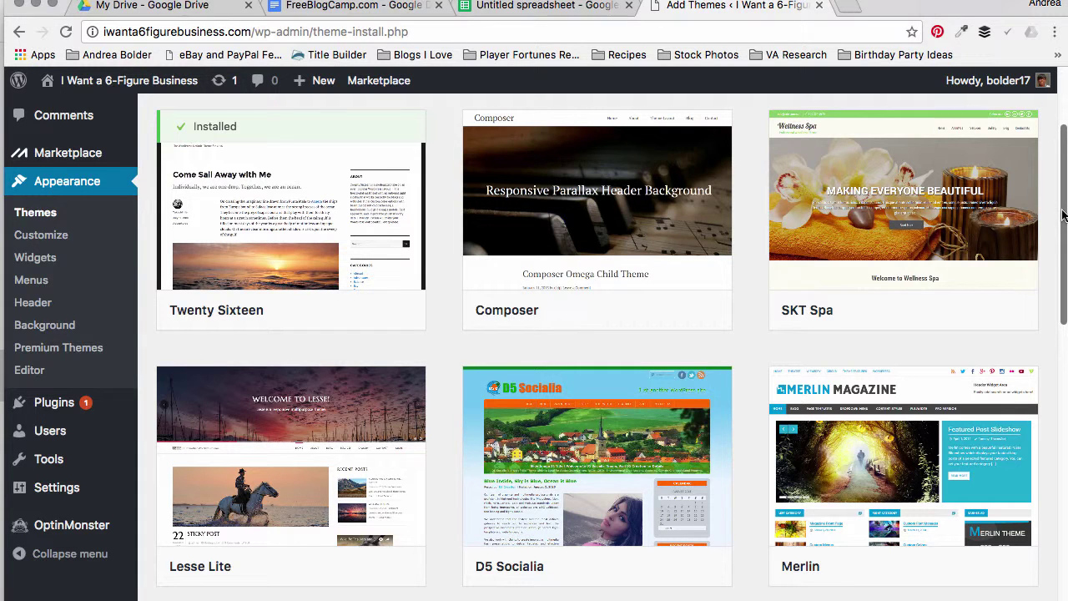
scroll(1064, 208, "up", 1)
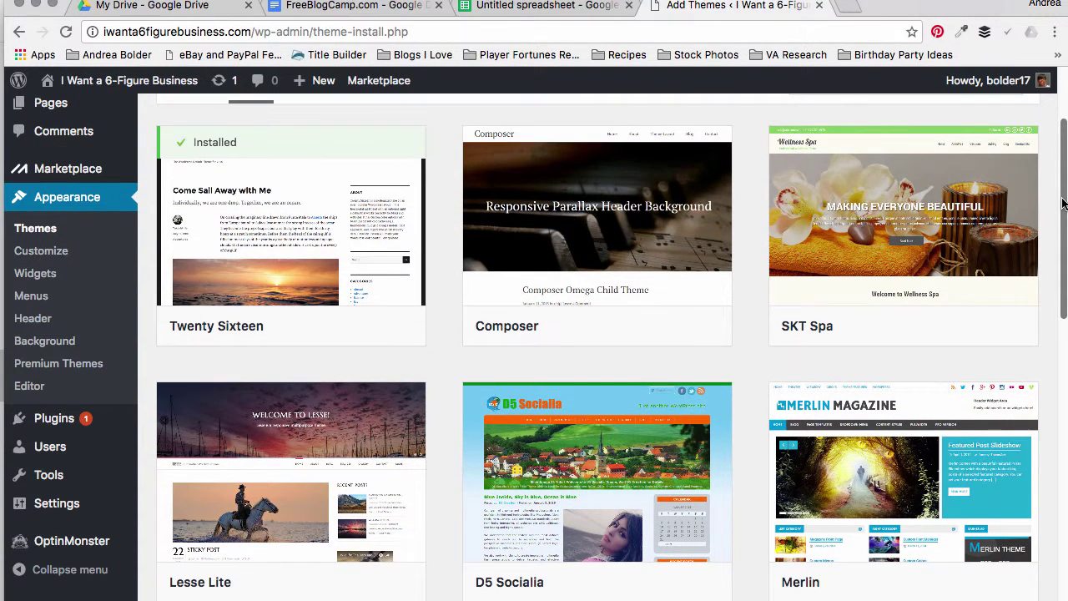
scroll(1064, 167, "down", 1)
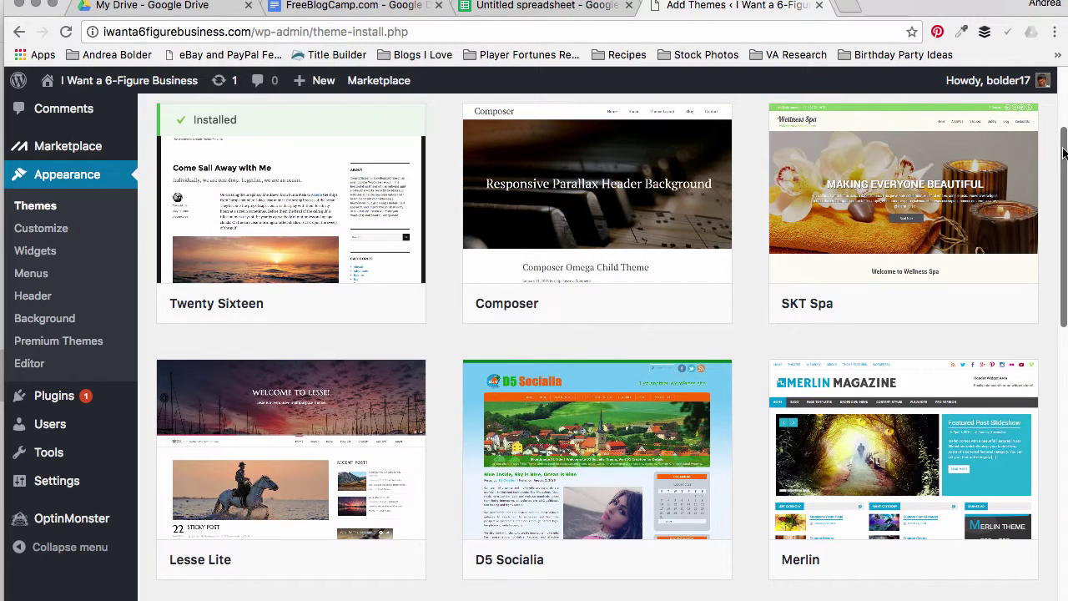
scroll(1061, 234, "down", 2)
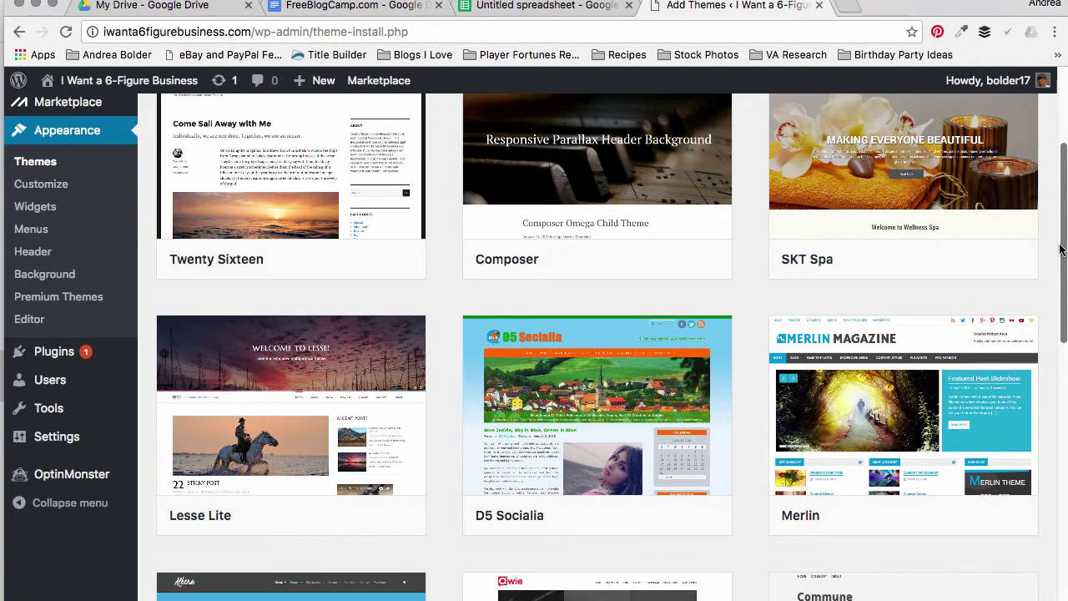
scroll(1061, 248, "down", 10)
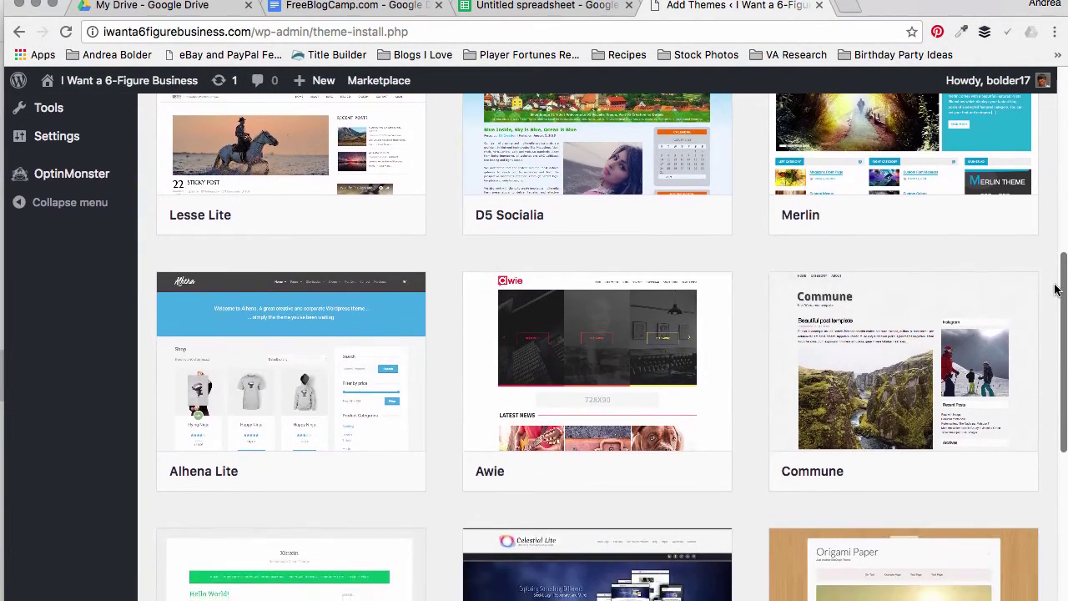
scroll(1055, 290, "down", 7)
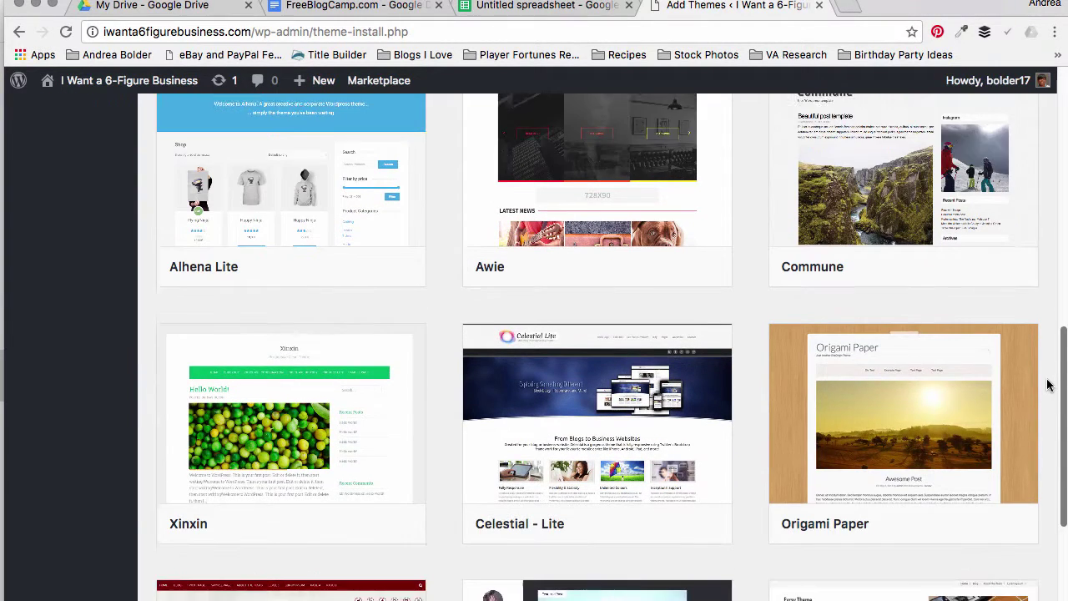
scroll(1050, 385, "down", 9)
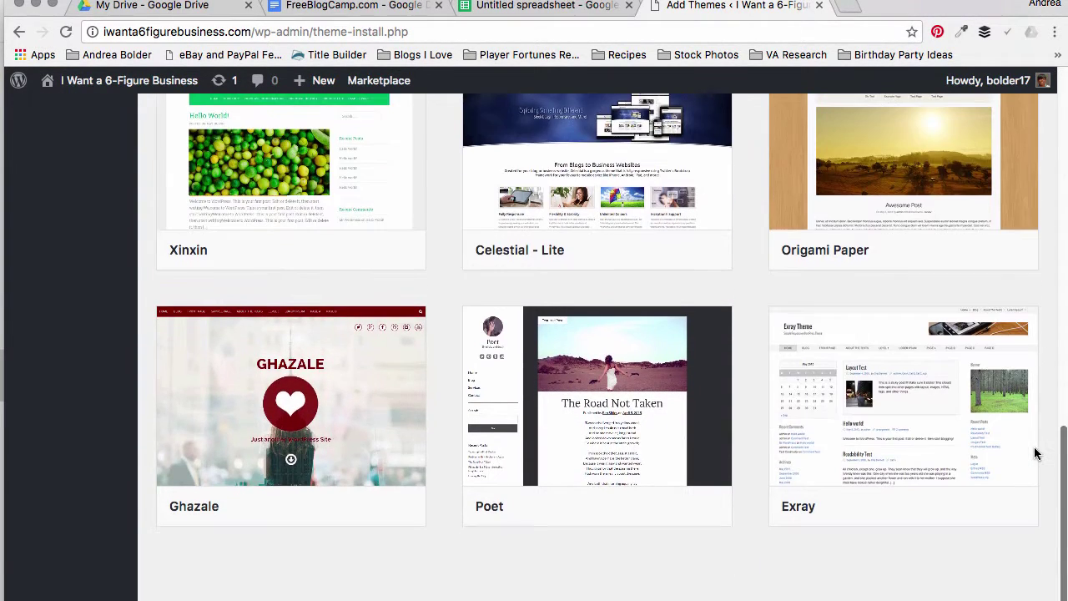
scroll(1034, 453, "down", 1)
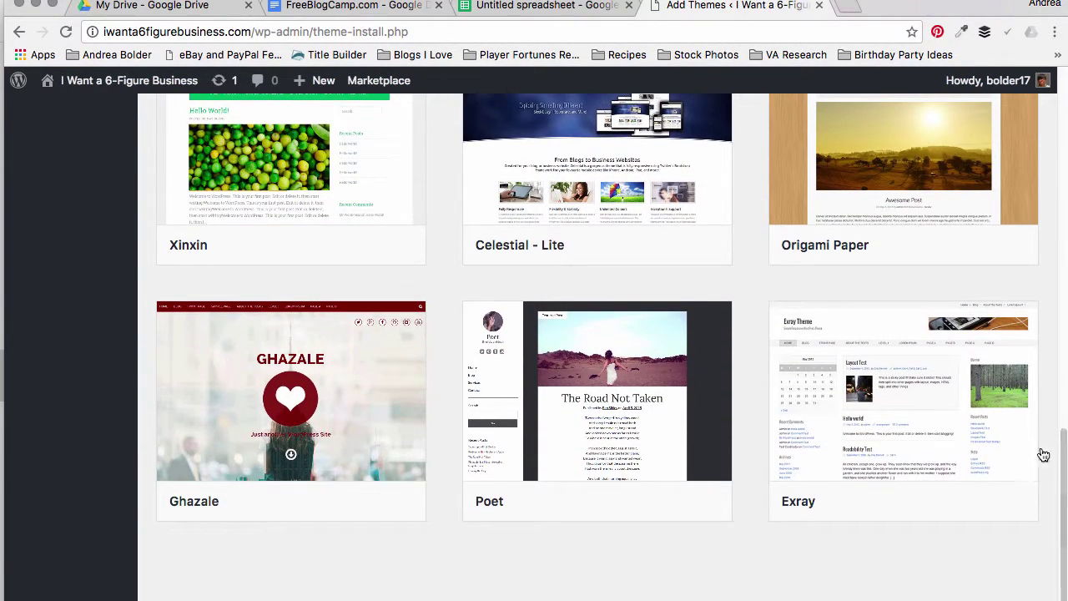
scroll(1065, 429, "up", 1)
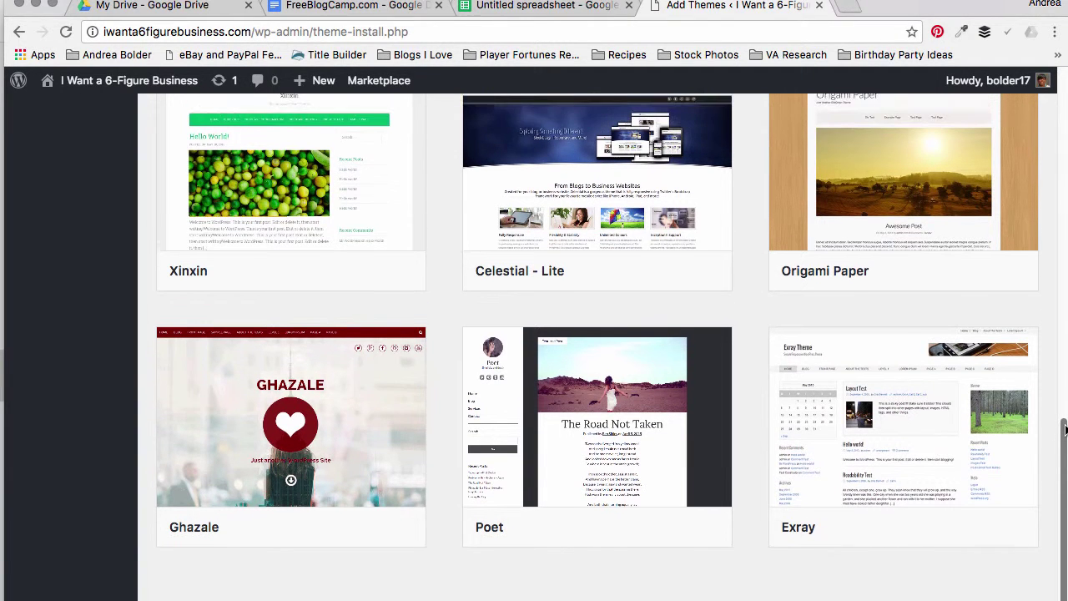
left_click_drag(1064, 429, 1065, 302)
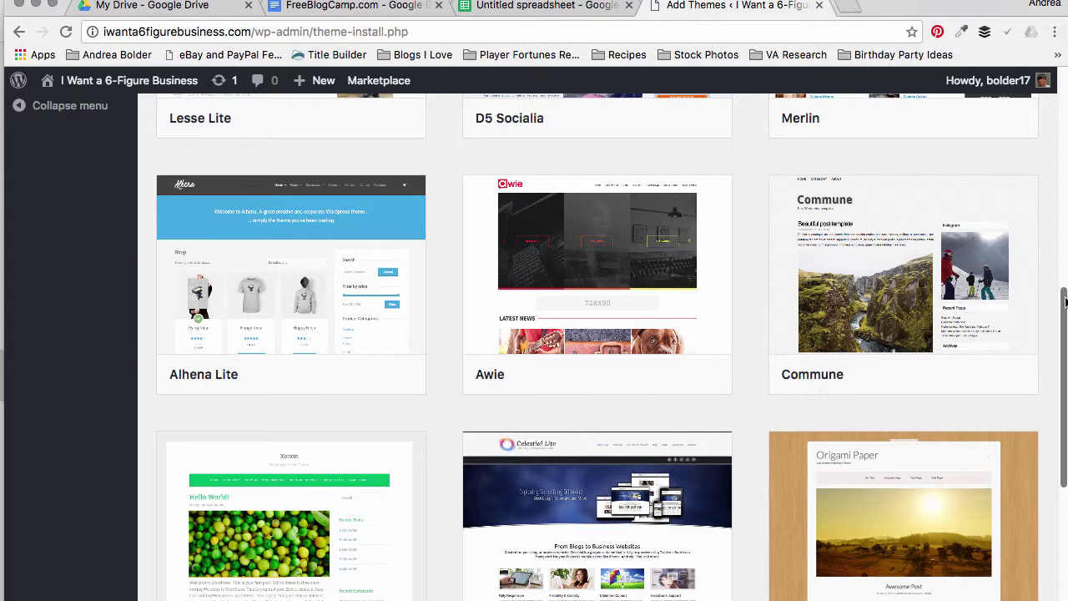
Step: Install the Awie theme from the featured themes
mouse_move(633, 354)
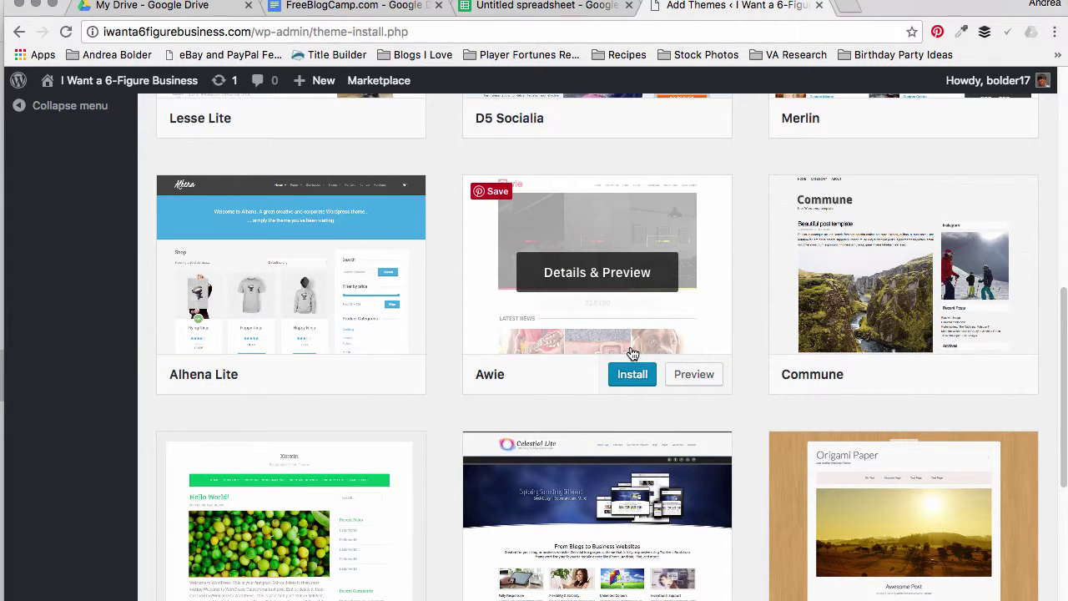
left_click(630, 377)
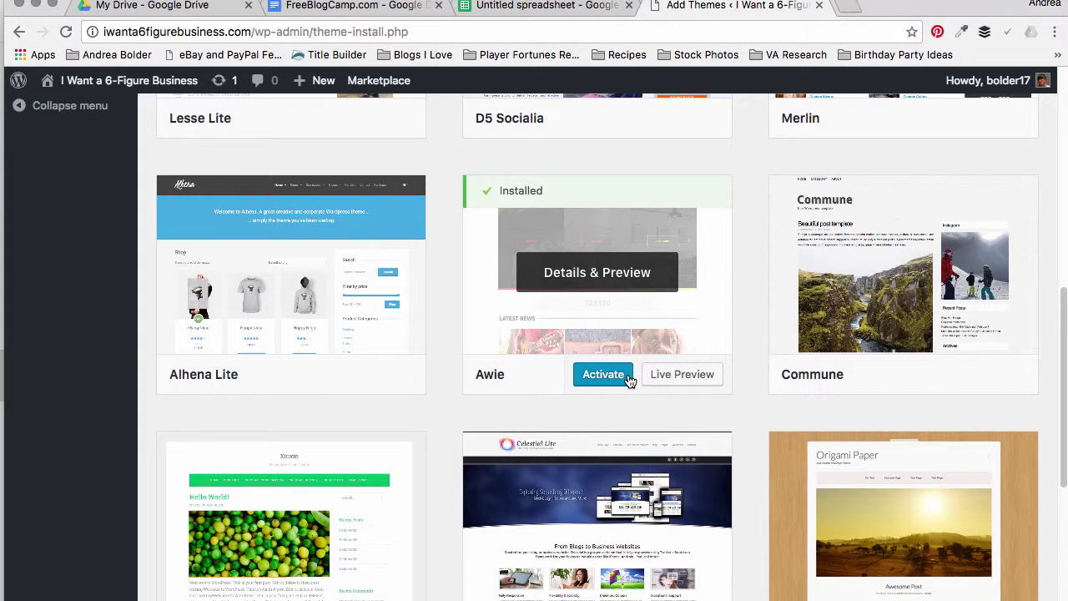
Step: Activate the Awie theme from its details preview and open the live site
scroll(630, 379, "up", 1)
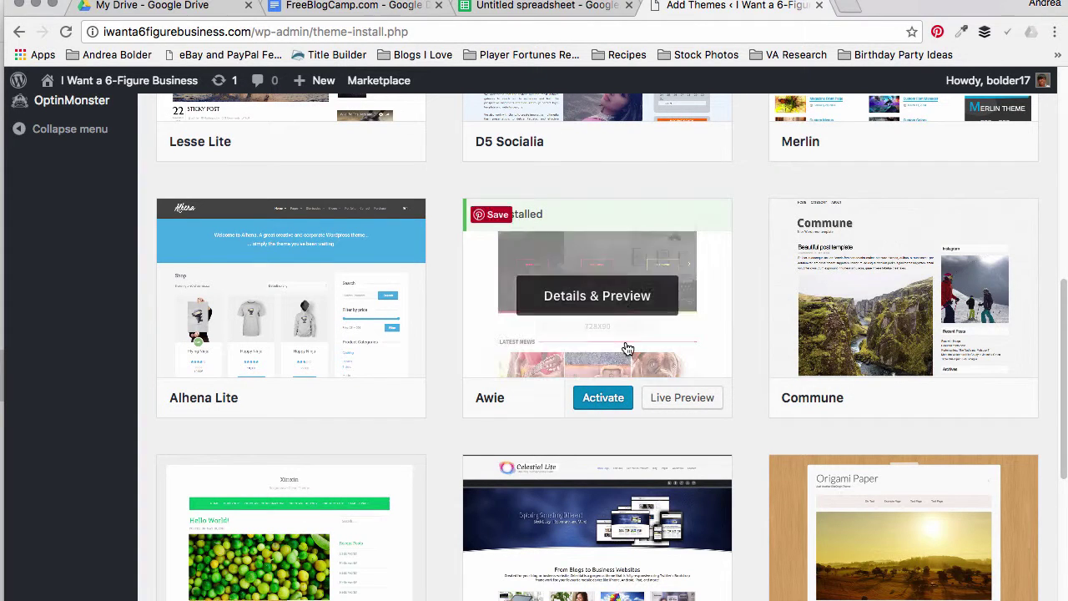
left_click(607, 297)
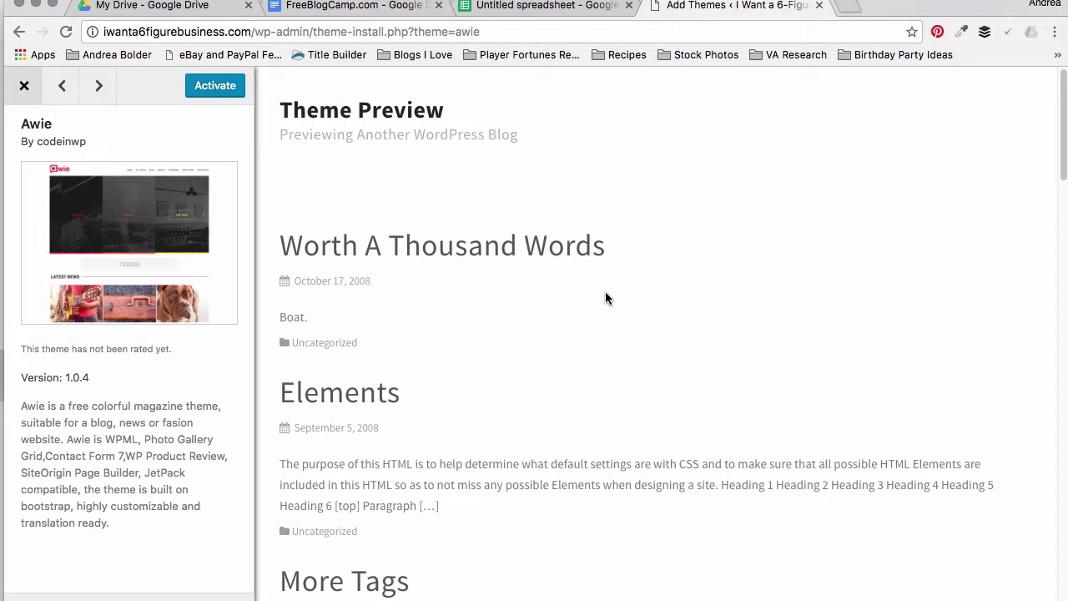
left_click(74, 109)
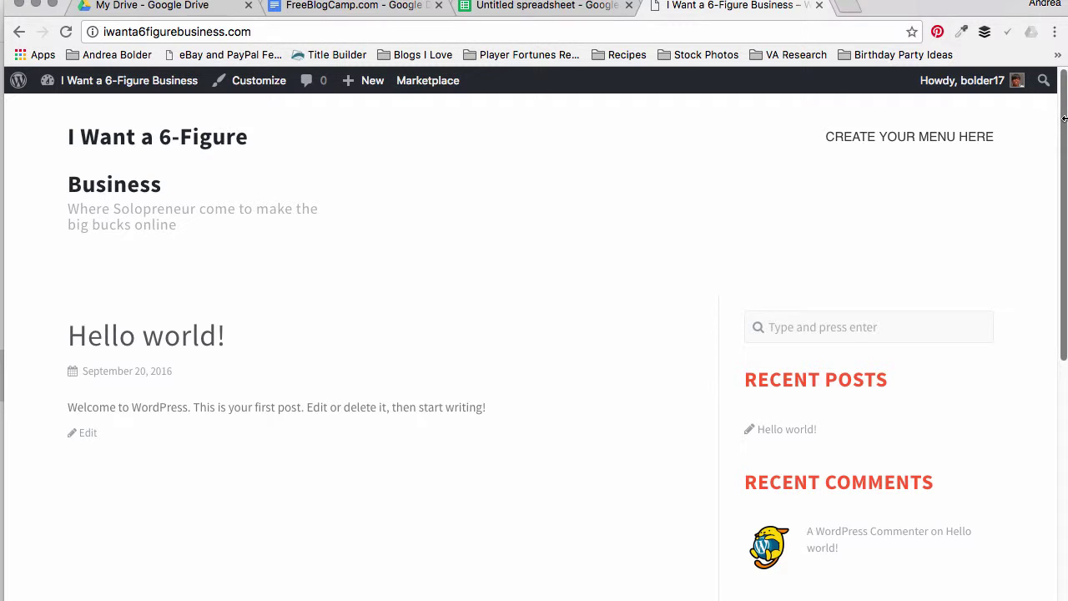
Step: Return from the live site to the installed themes and open the form for uploading a zipped theme
left_click_drag(1062, 104, 1067, 133)
left_click(19, 33)
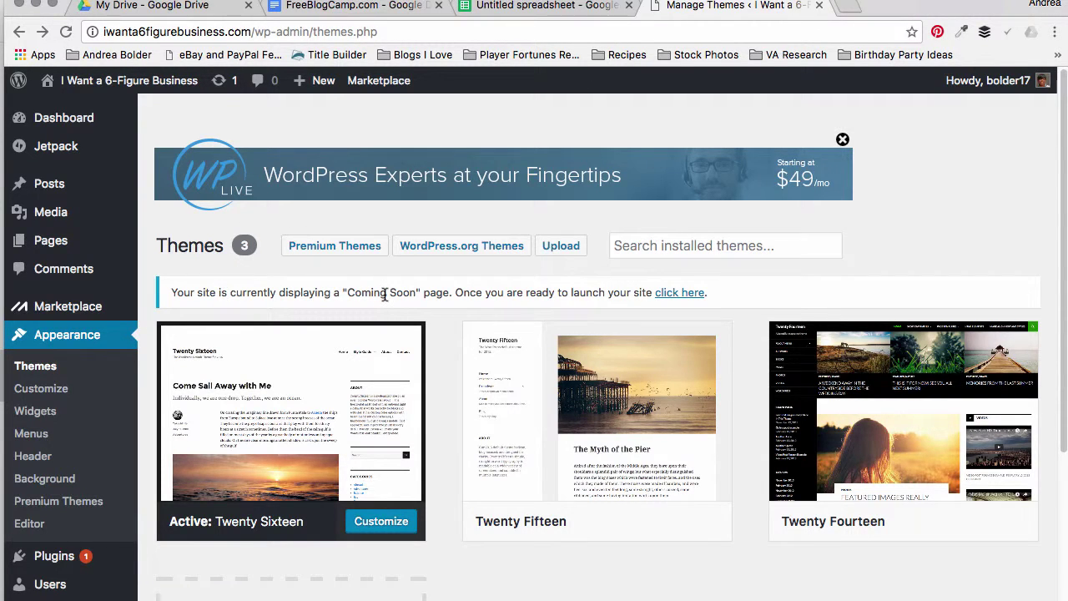
left_click(564, 254)
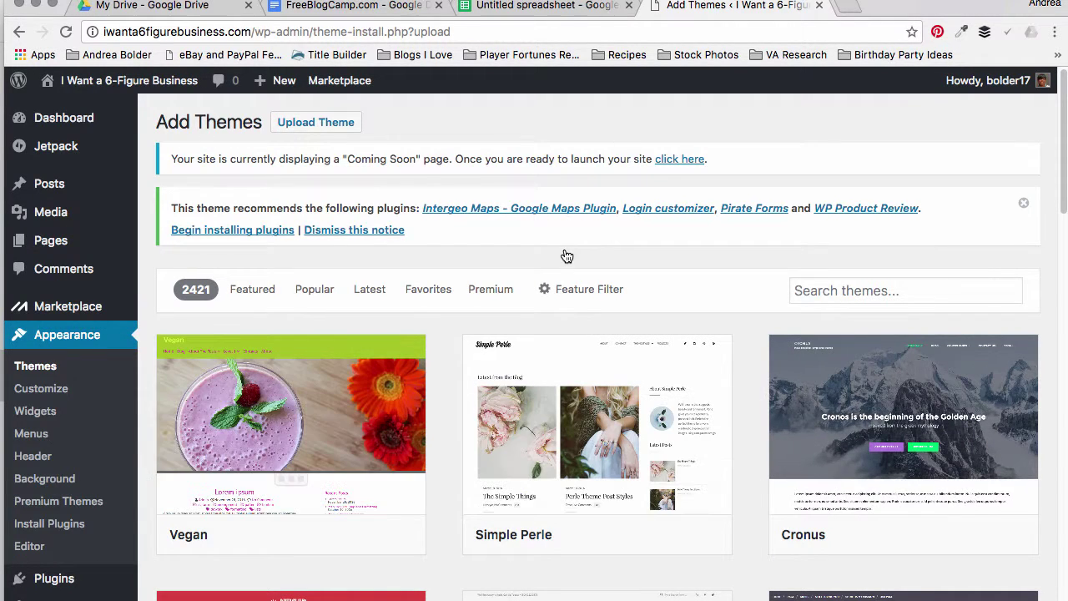
left_click(310, 126)
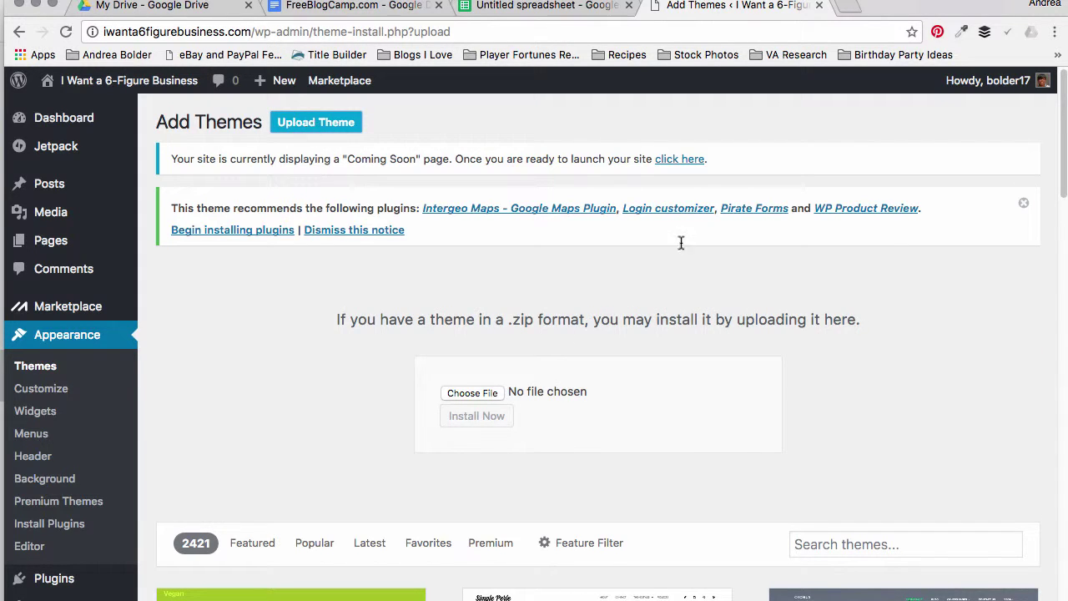
Step: Install the premium Salient theme from the file salient.zip and activate it
left_click(482, 393)
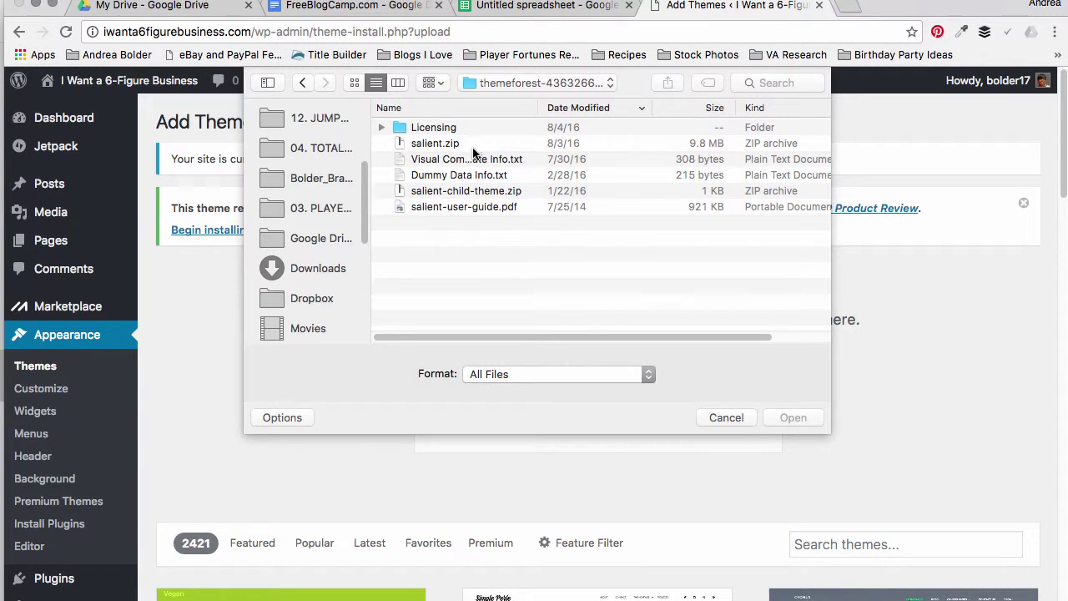
left_click(436, 147)
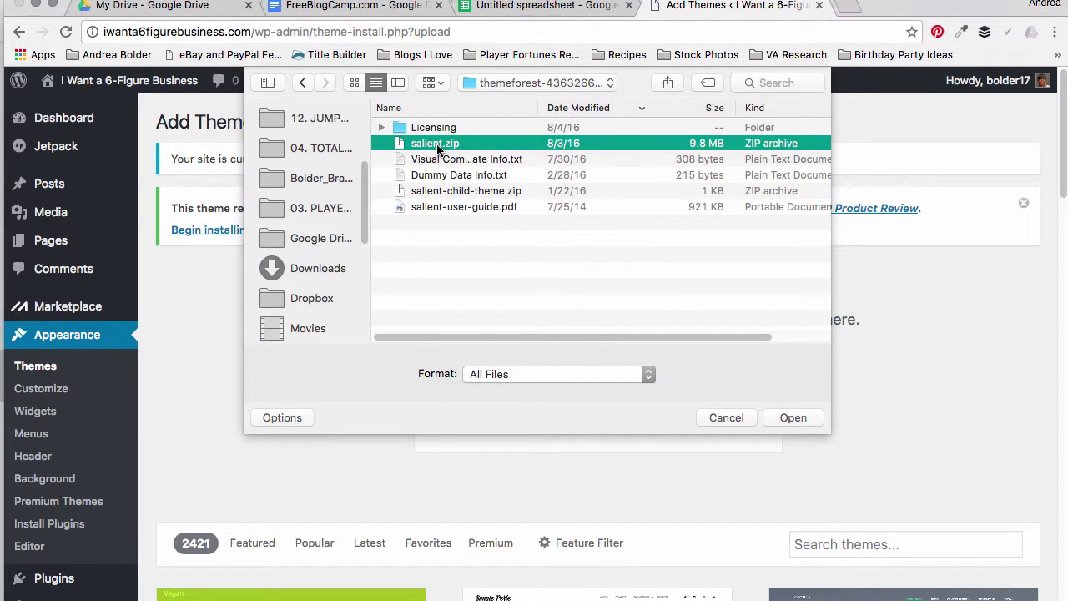
left_click(791, 418)
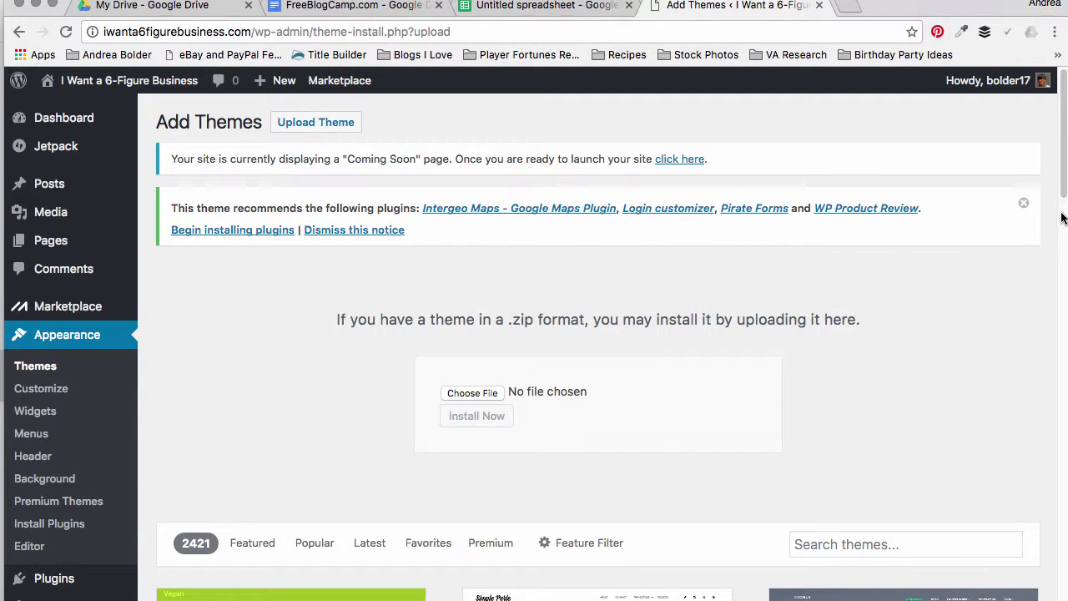
scroll(1061, 217, "down", 3)
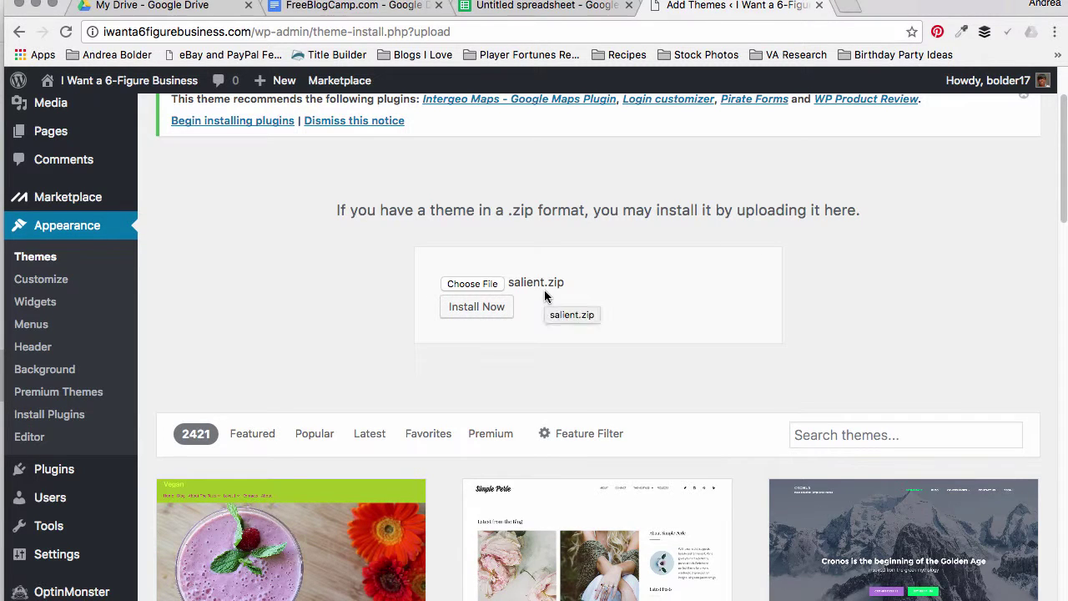
left_click(476, 307)
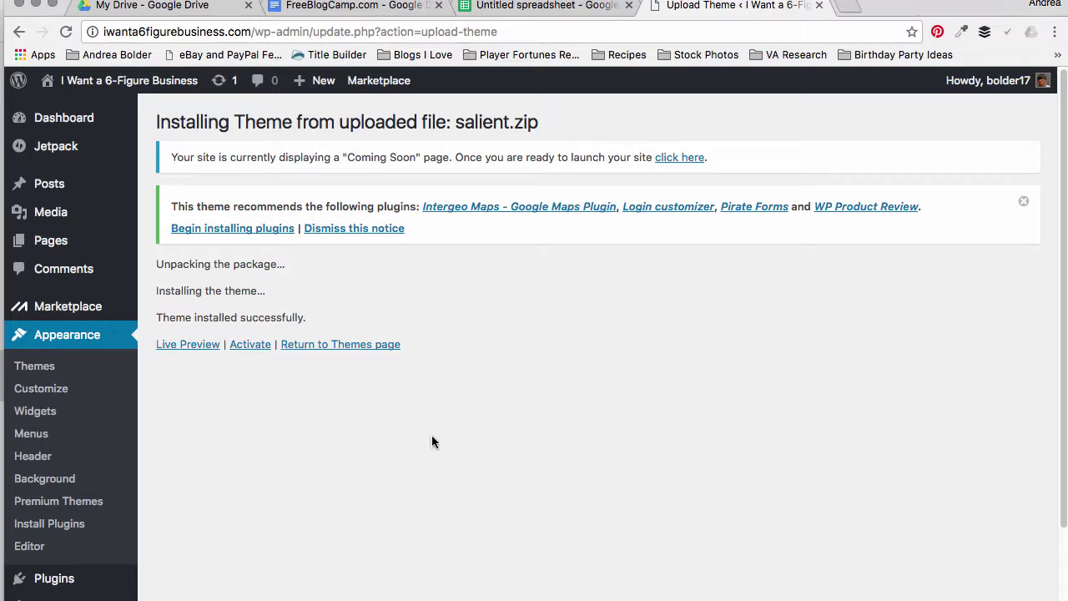
left_click(250, 345)
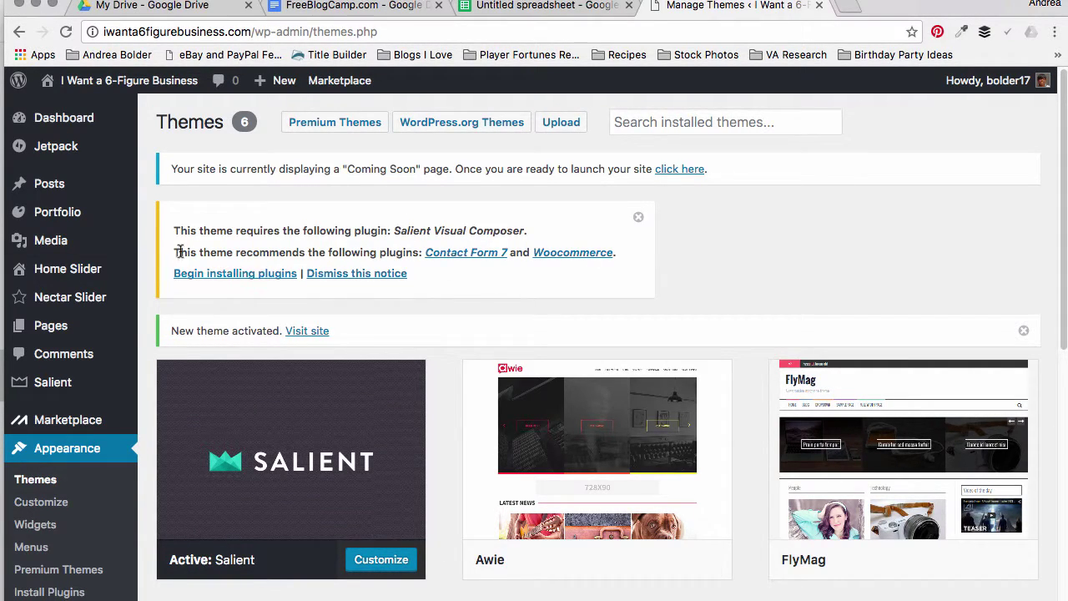
Step: Try to install the required Salient Visual Composer plugin from the theme's plugin list, and return to the installed themes
left_click(257, 276)
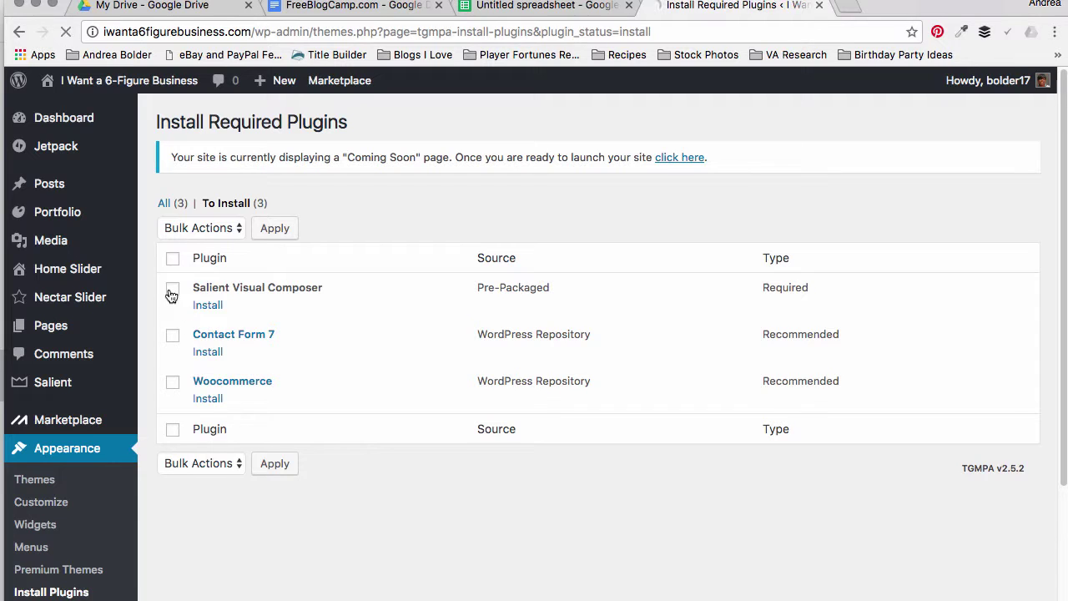
left_click(171, 289)
left_click(273, 231)
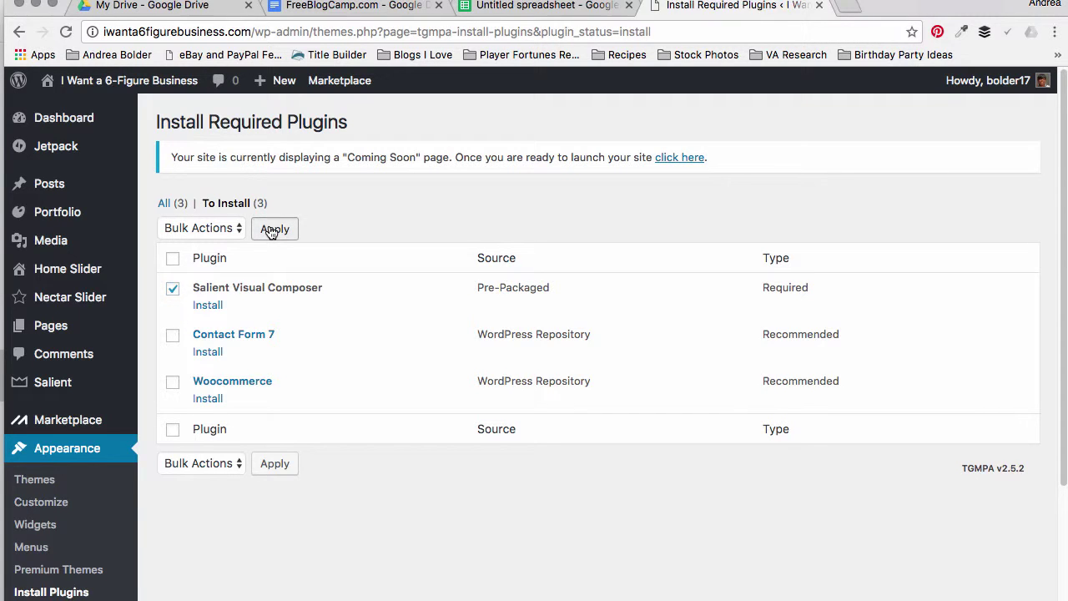
left_click(44, 482)
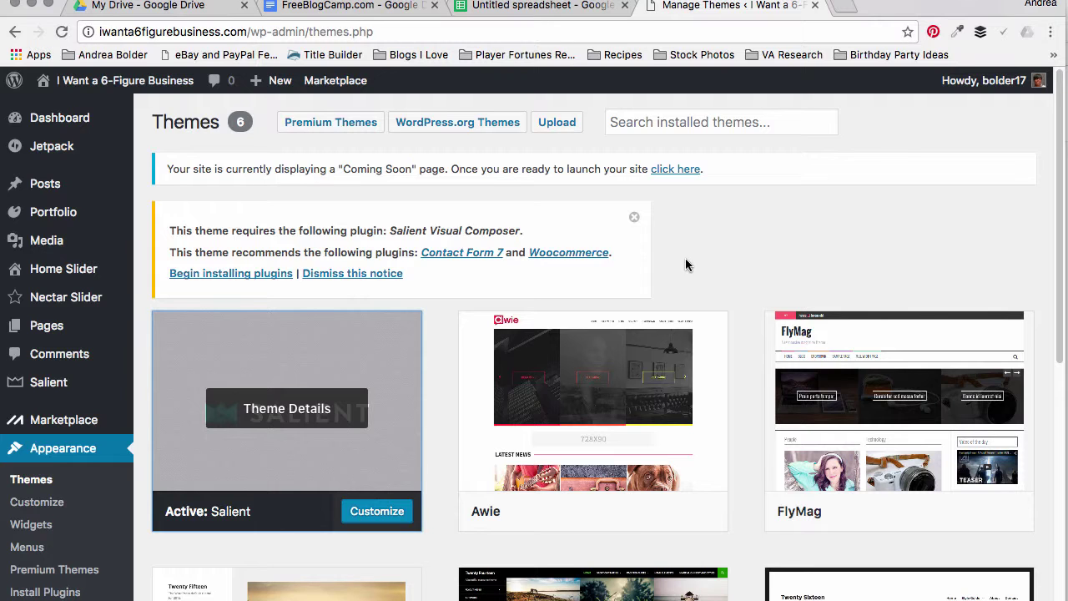
Step: View the live site with the Salient theme active and return to the installed themes
mouse_move(83, 80)
left_click(84, 112)
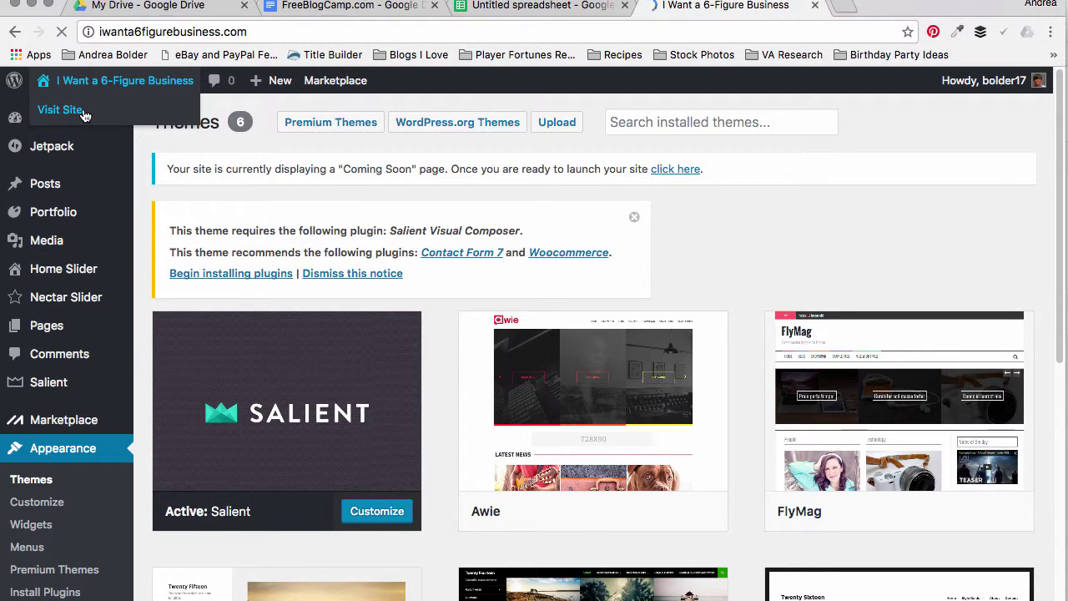
key("Escape")
Step: Examine the admin entries added by the Salient theme and the styling options in its General Settings
mouse_move(100, 382)
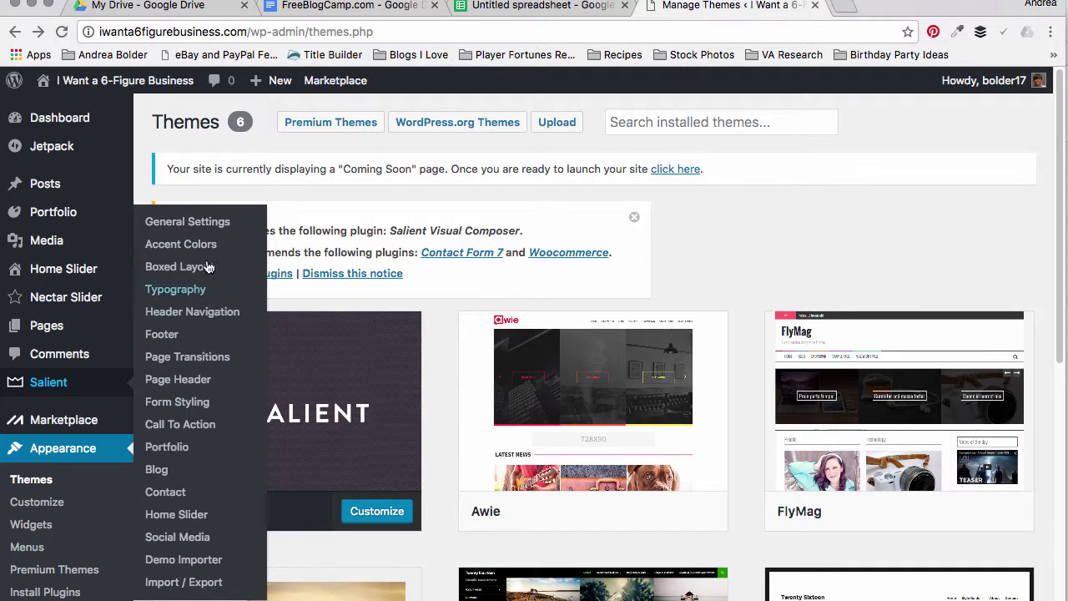
mouse_move(126, 273)
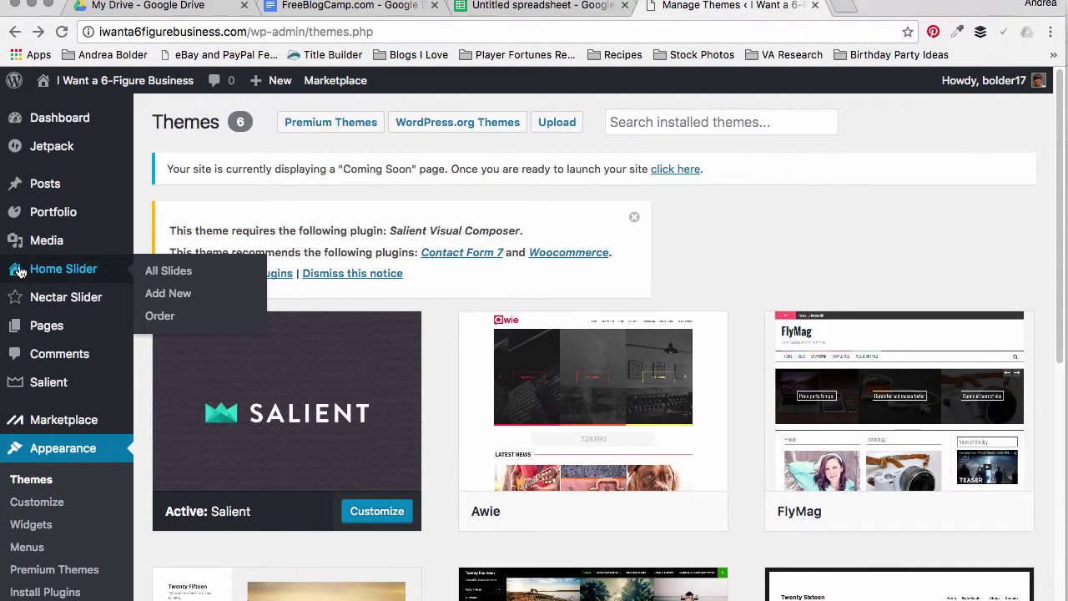
mouse_move(41, 300)
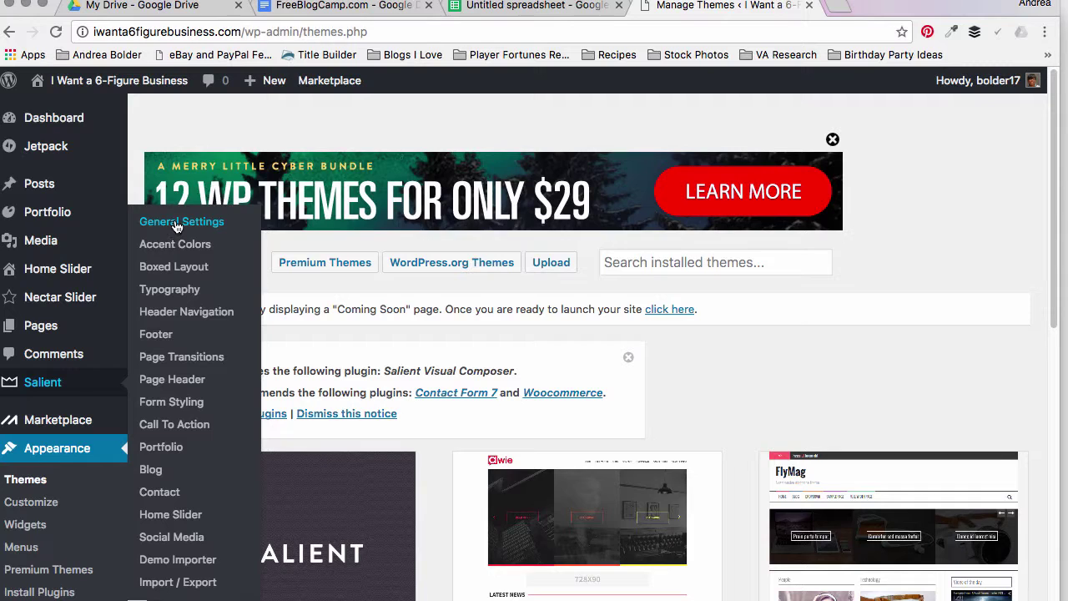
left_click(177, 226)
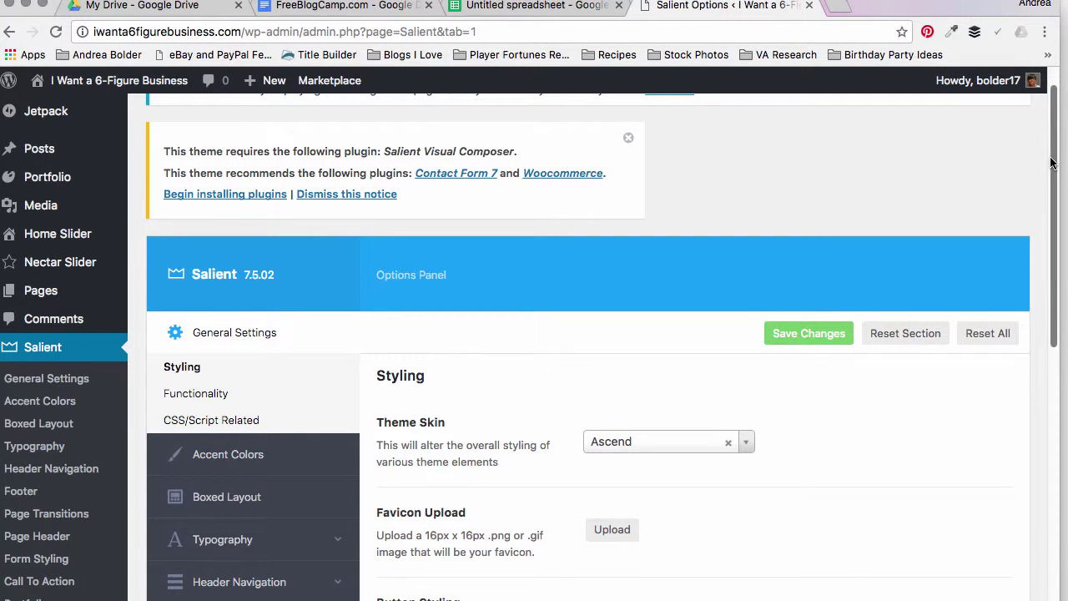
left_click_drag(1051, 163, 1058, 356)
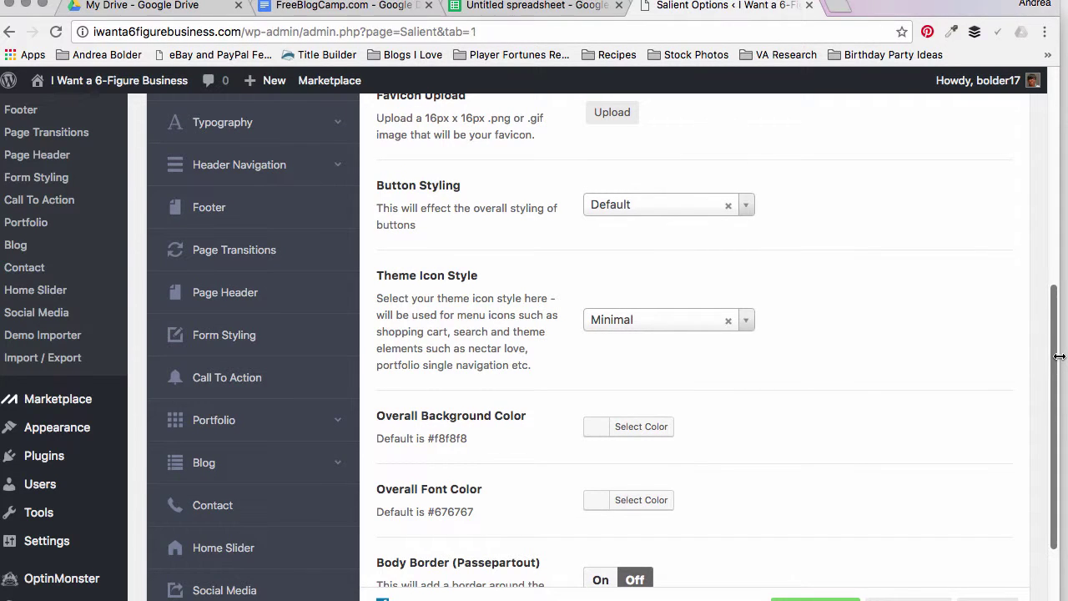
Step: Dismiss the ad banner on the installed themes page and activate the Awie theme again
mouse_move(82, 430)
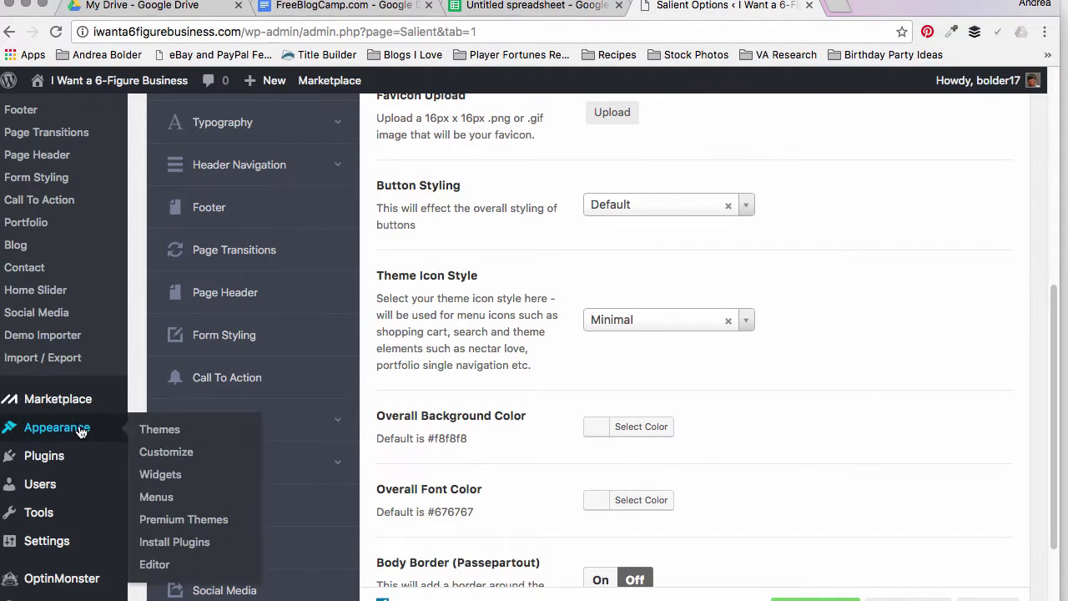
left_click(184, 430)
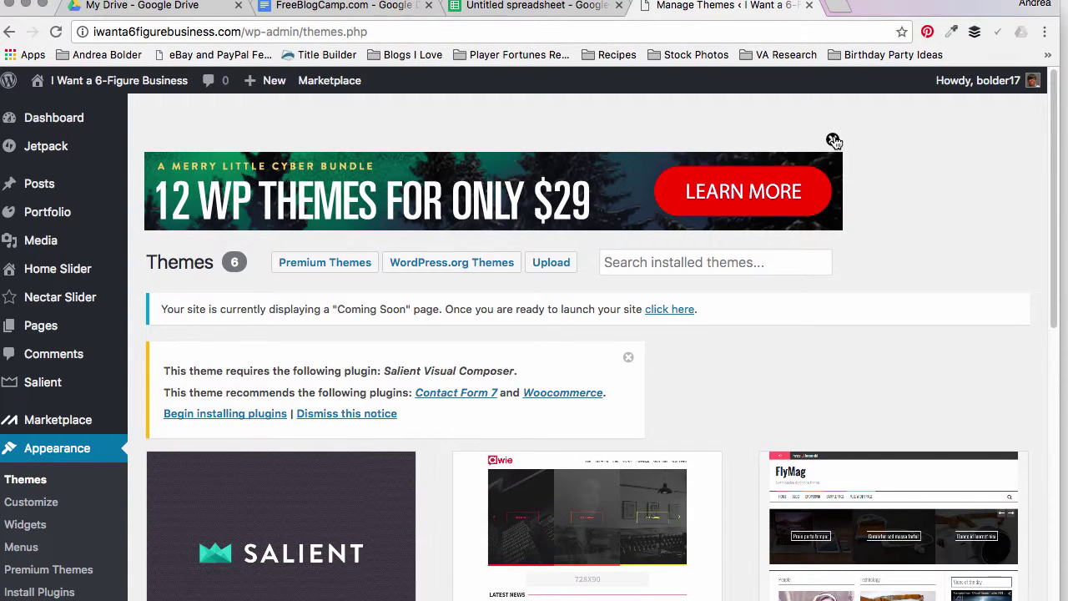
left_click(832, 139)
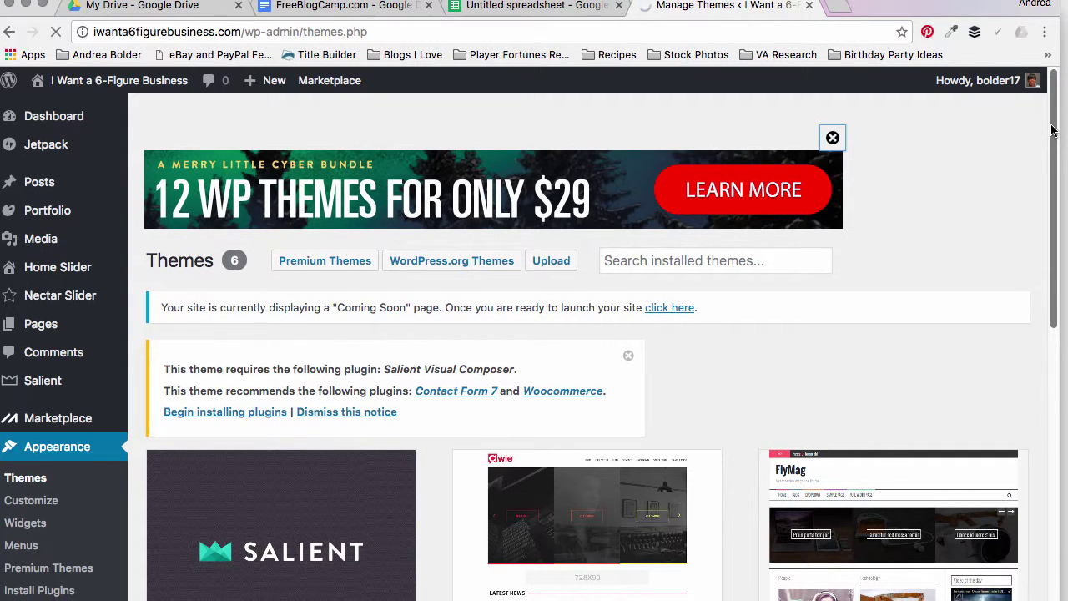
left_click_drag(1053, 125, 1055, 196)
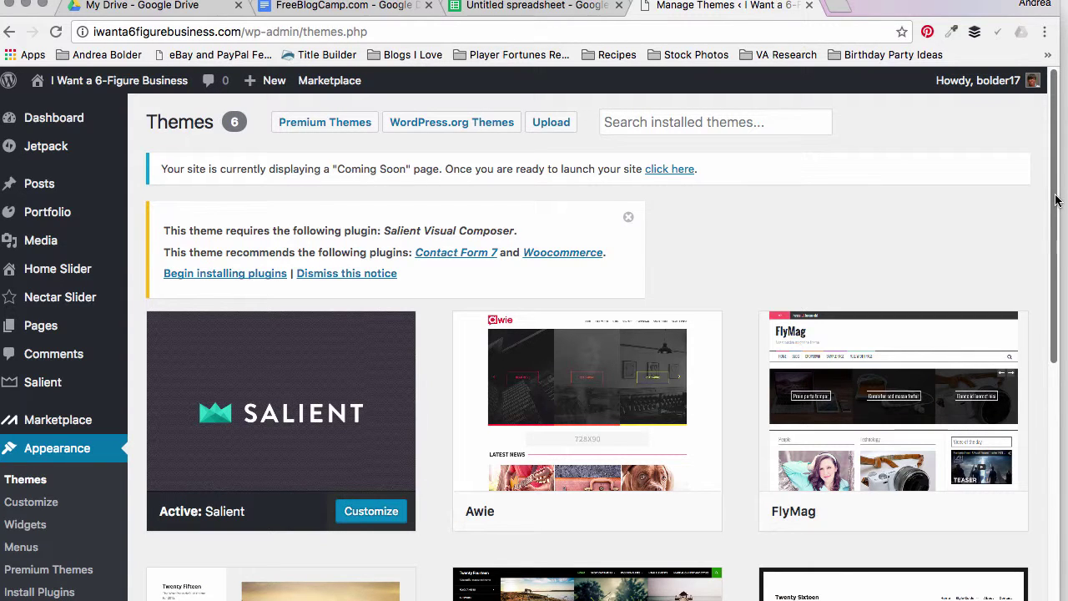
scroll(1055, 256, "down", 3)
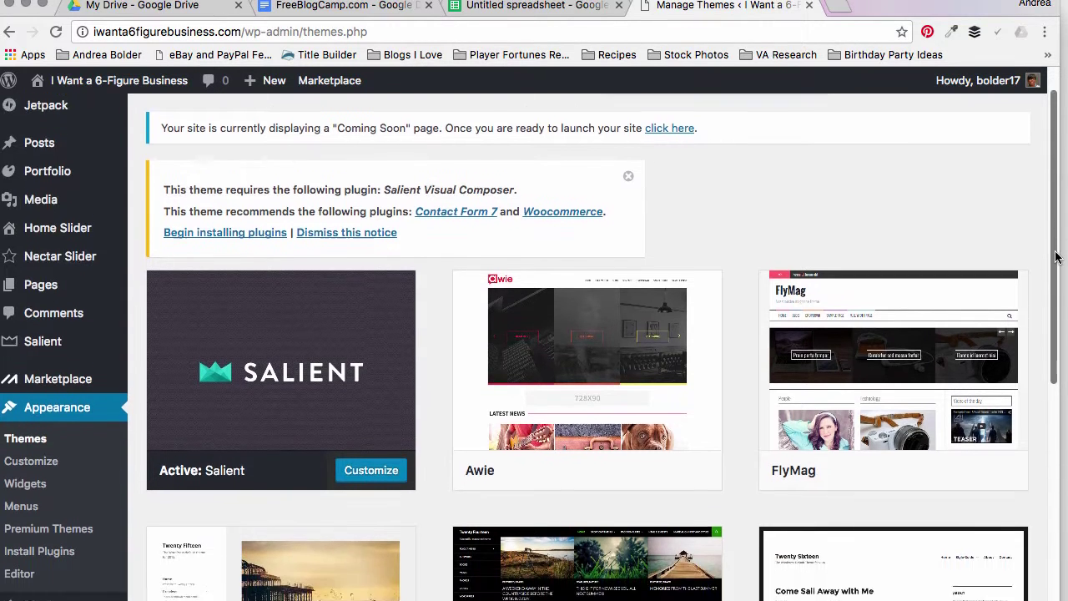
left_click_drag(1054, 256, 1053, 314)
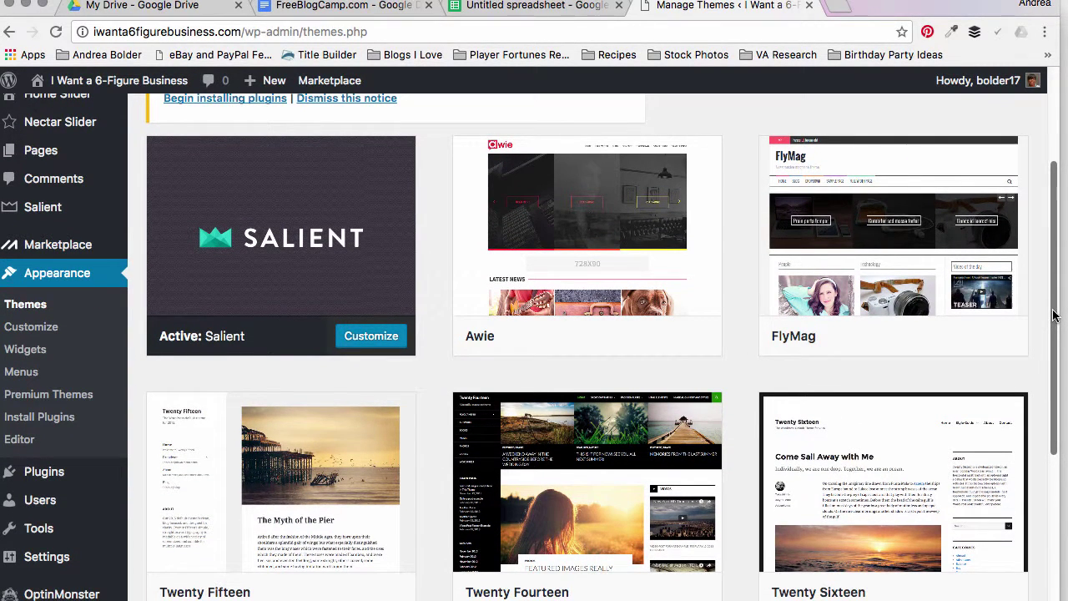
mouse_move(625, 220)
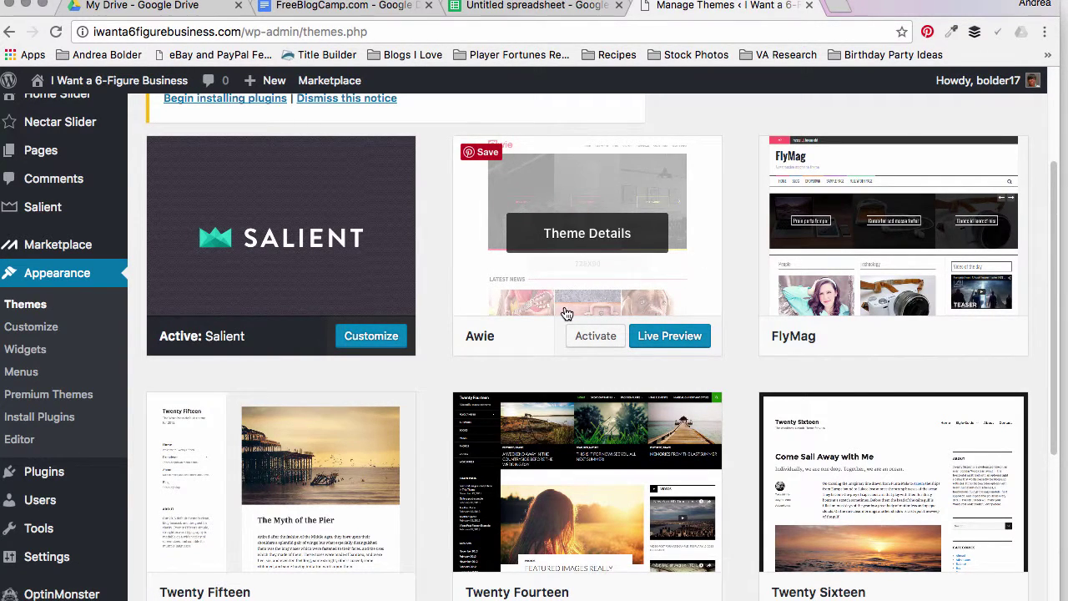
left_click(596, 337)
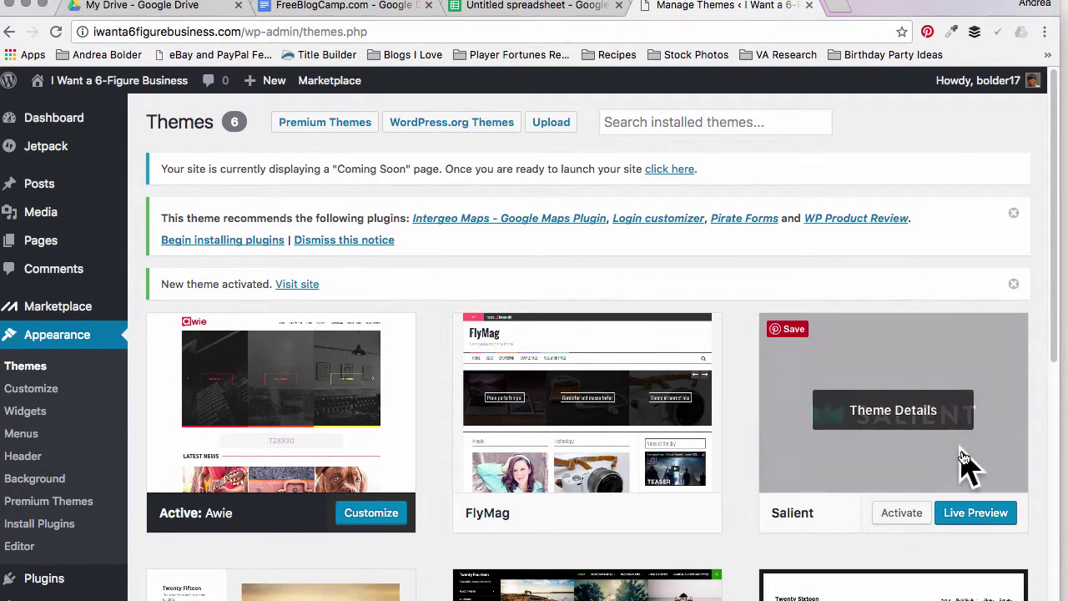
Step: Inspect the whole live site homepage with the Awie theme active and return to the installed themes
mouse_move(154, 86)
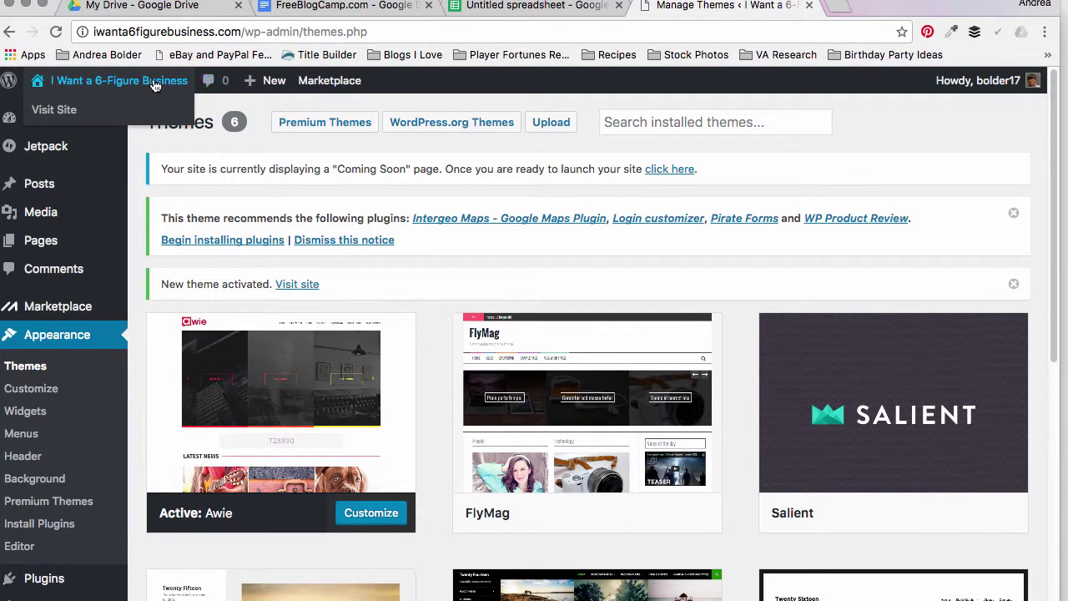
left_click(80, 109)
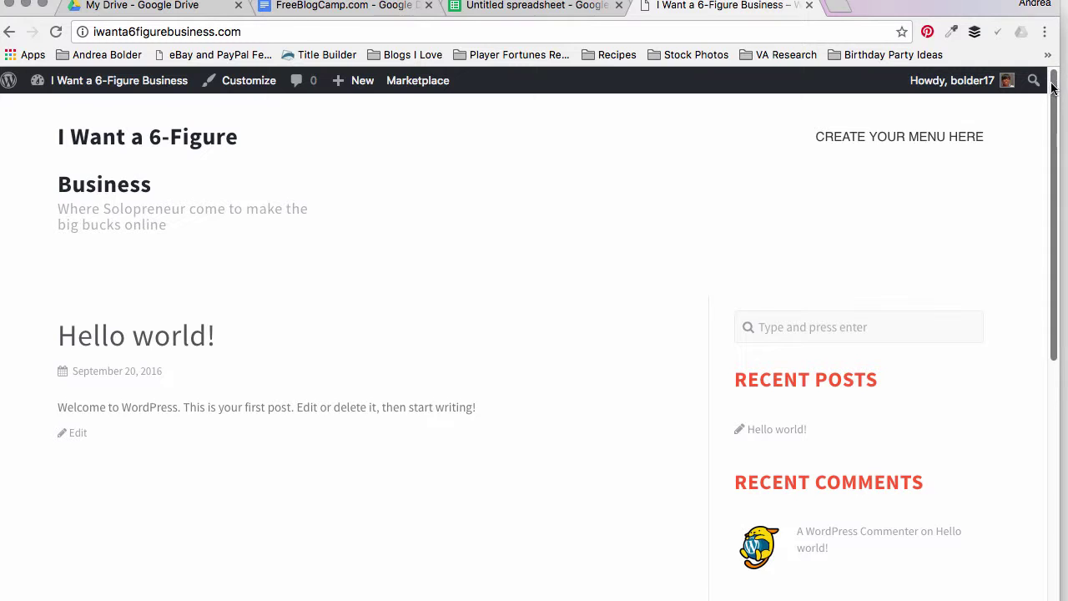
scroll(1056, 93, "down", 10)
scroll(1054, 144, "up", 5)
scroll(1054, 144, "up", 4)
left_click(9, 33)
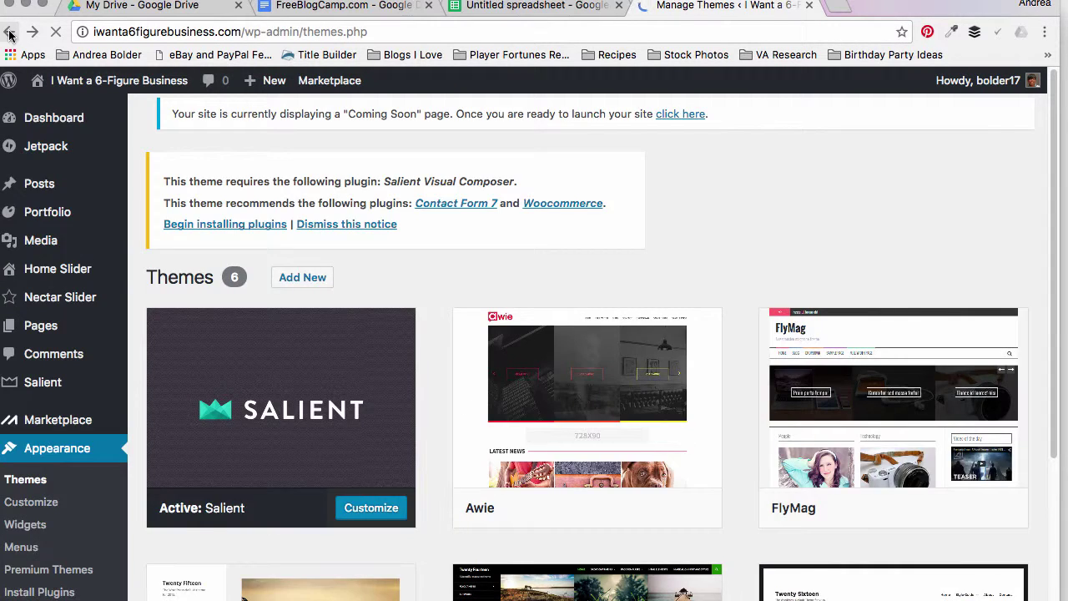
scroll(1049, 261, "down", 5)
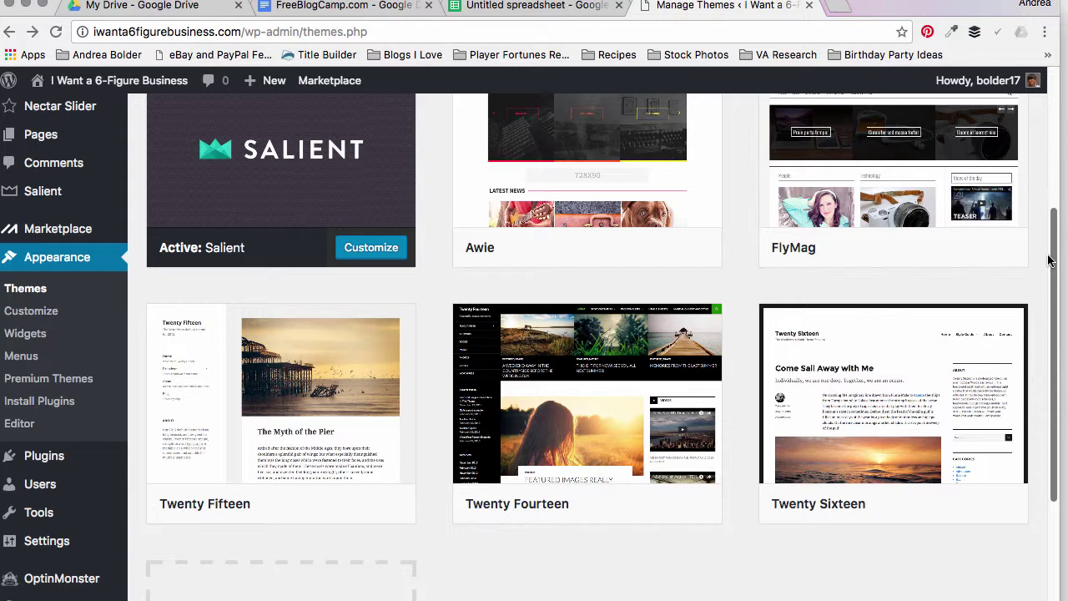
left_click_drag(1049, 261, 1049, 210)
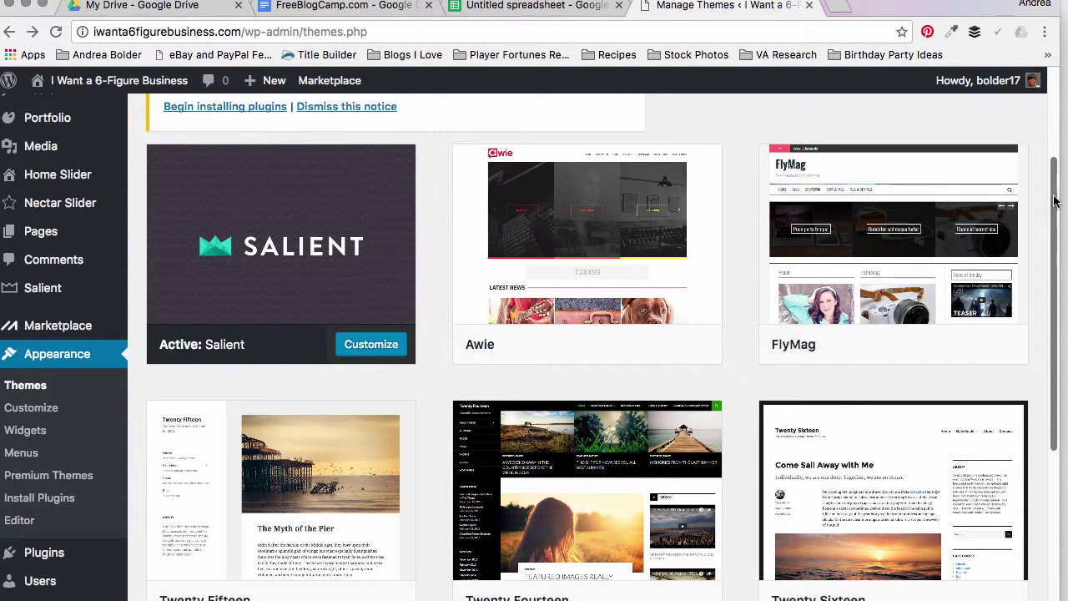
left_click_drag(1053, 200, 1052, 191)
left_click_drag(1053, 193, 1053, 199)
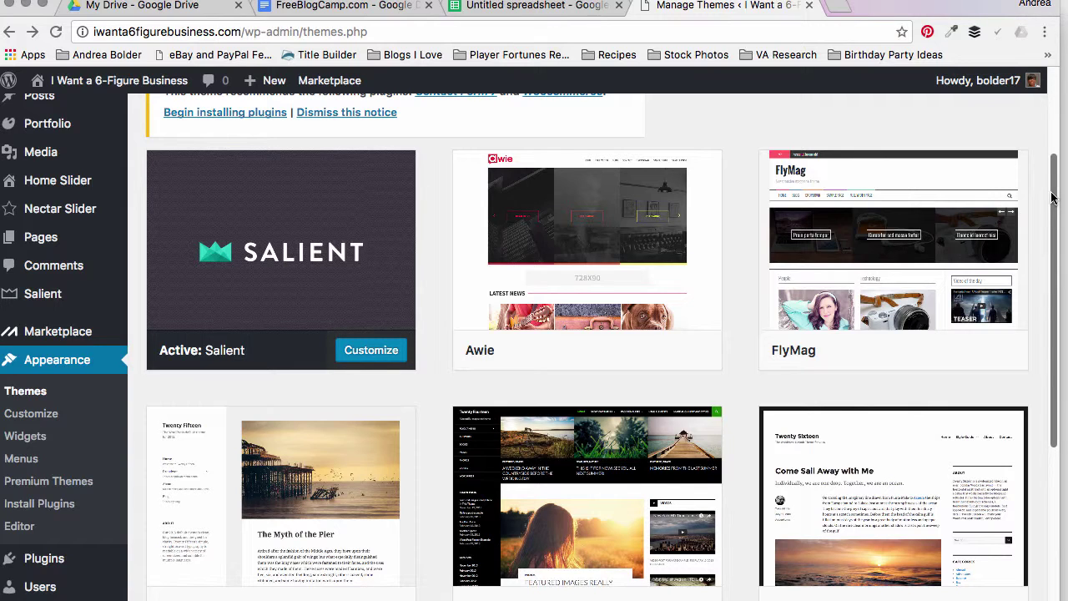
left_click_drag(1053, 198, 1053, 211)
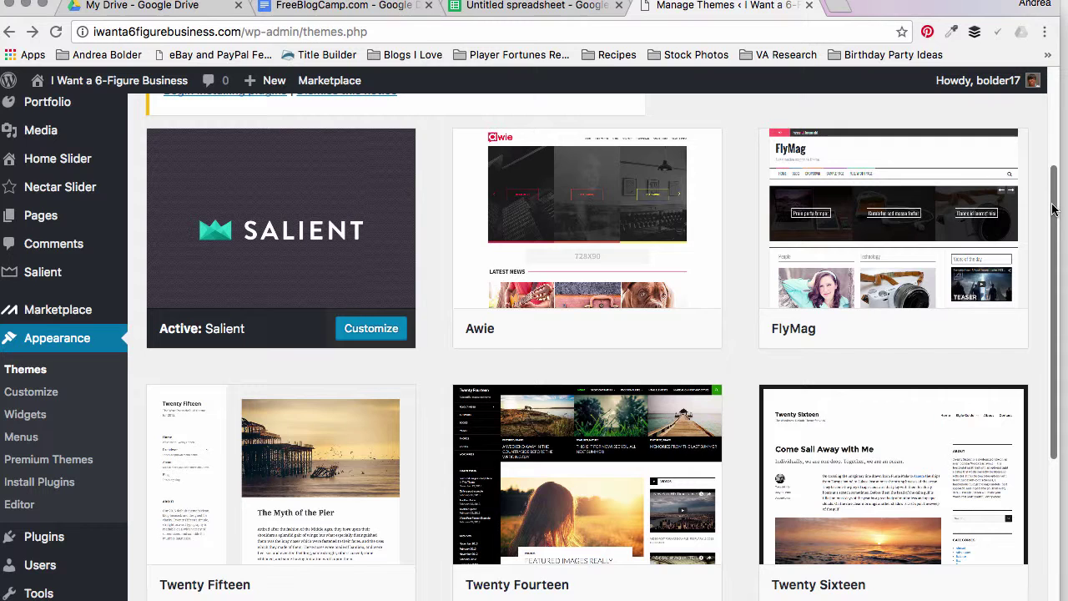
left_click_drag(1053, 209, 1053, 210)
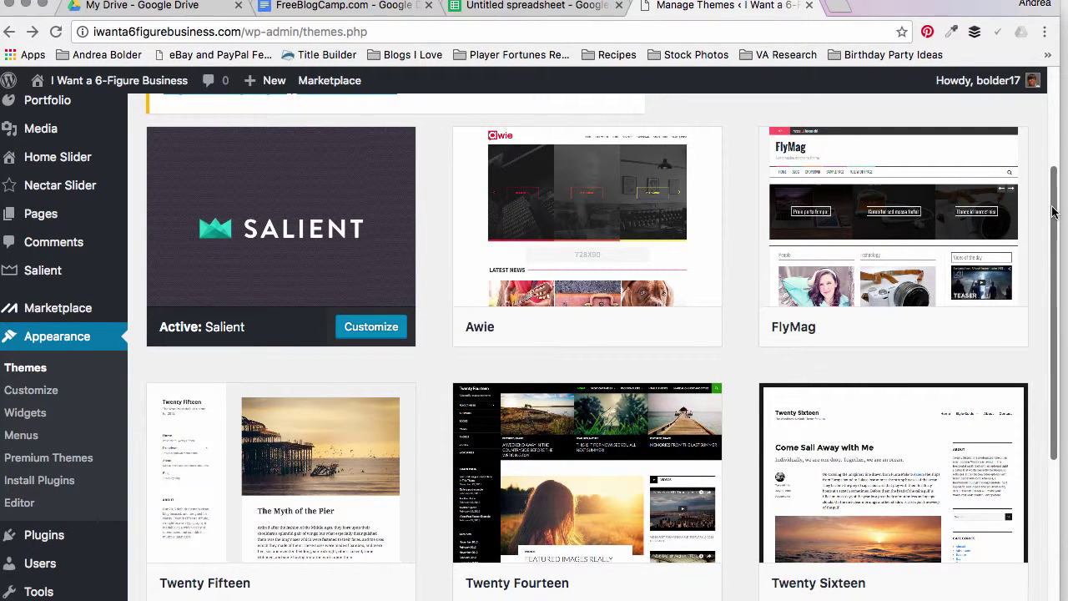
left_click_drag(1053, 211, 1053, 231)
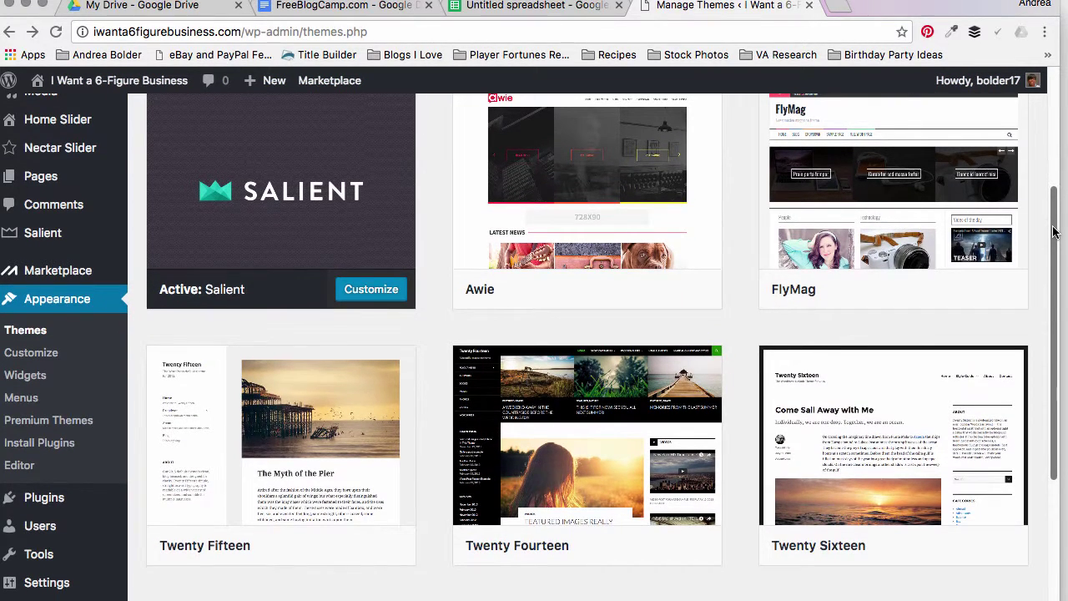
Step: Open the details of the inactive FlyMag theme and delete it from the installed themes, confirming the deletion
left_click_drag(1053, 231, 1053, 238)
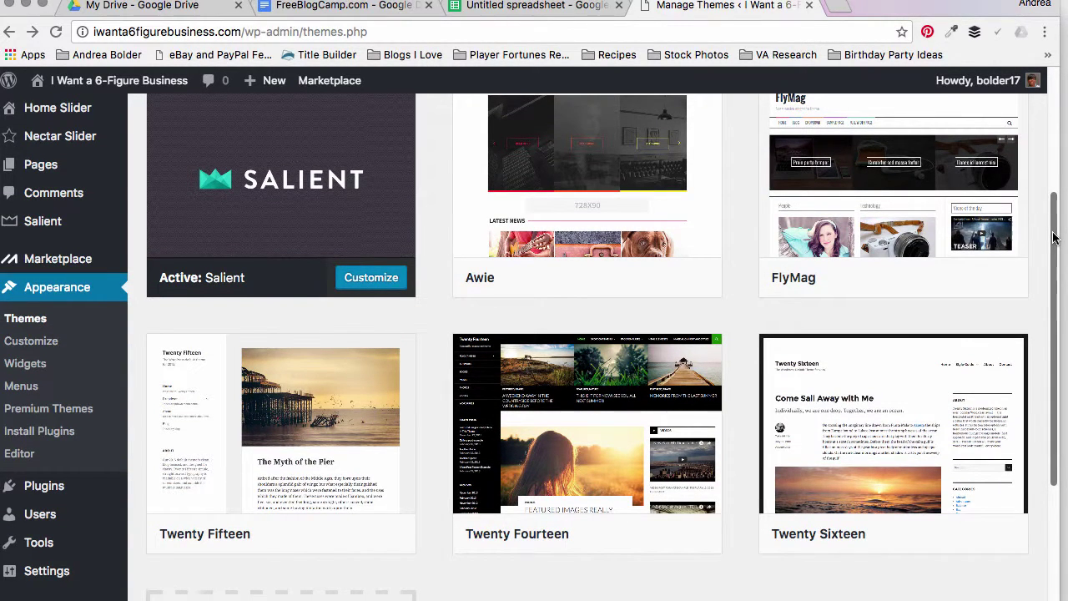
mouse_move(861, 235)
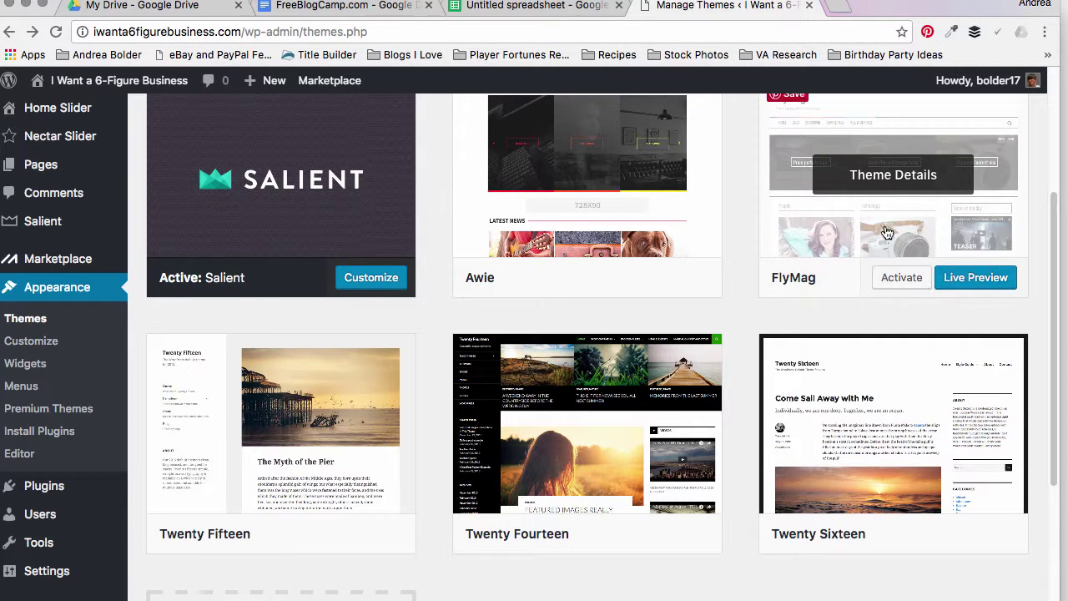
left_click(885, 189)
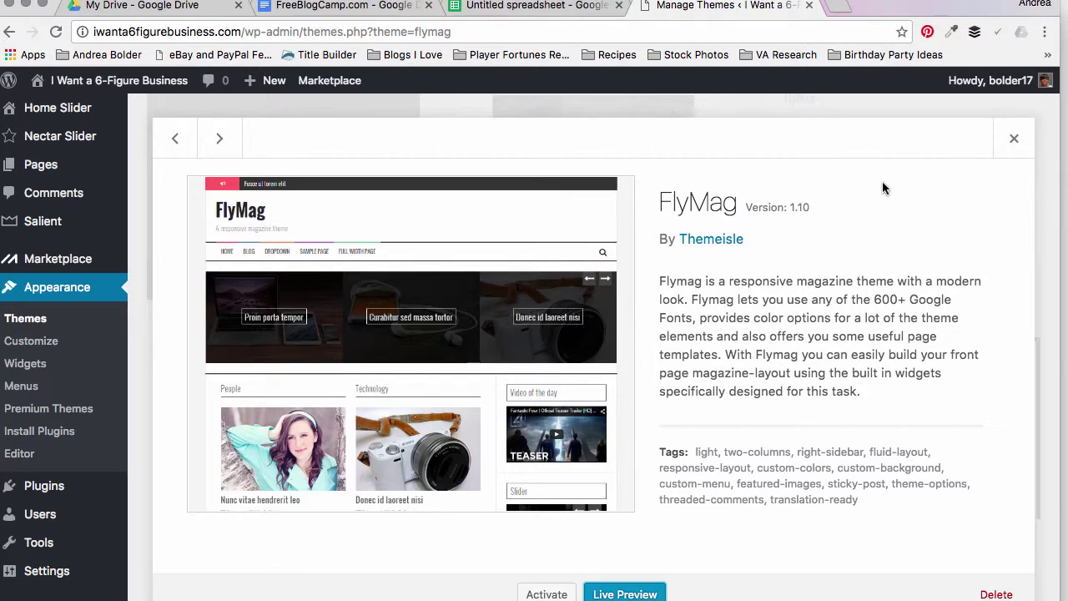
left_click(1014, 138)
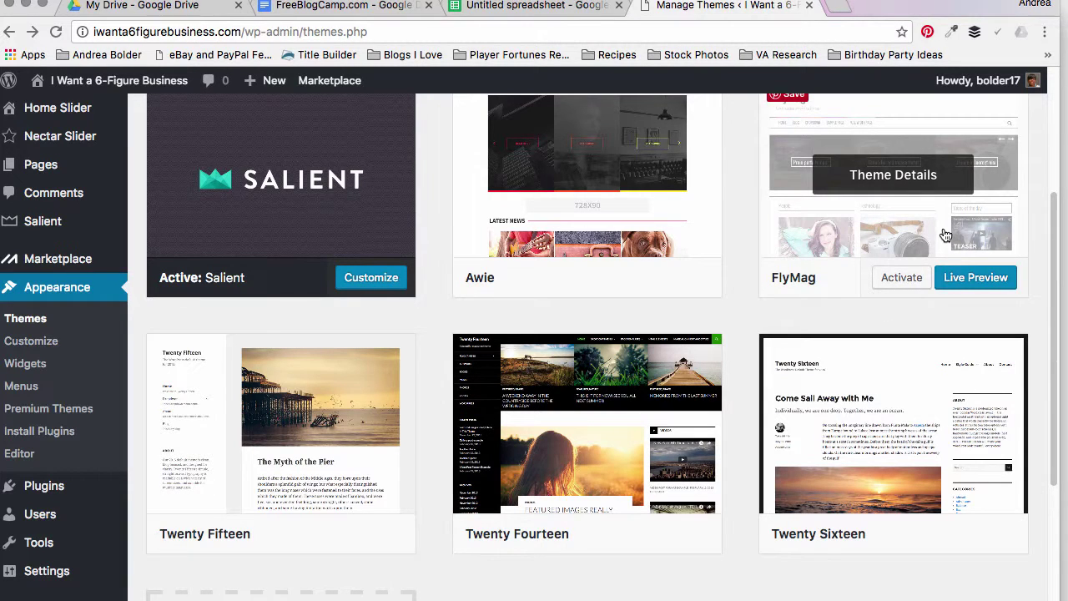
left_click(884, 189)
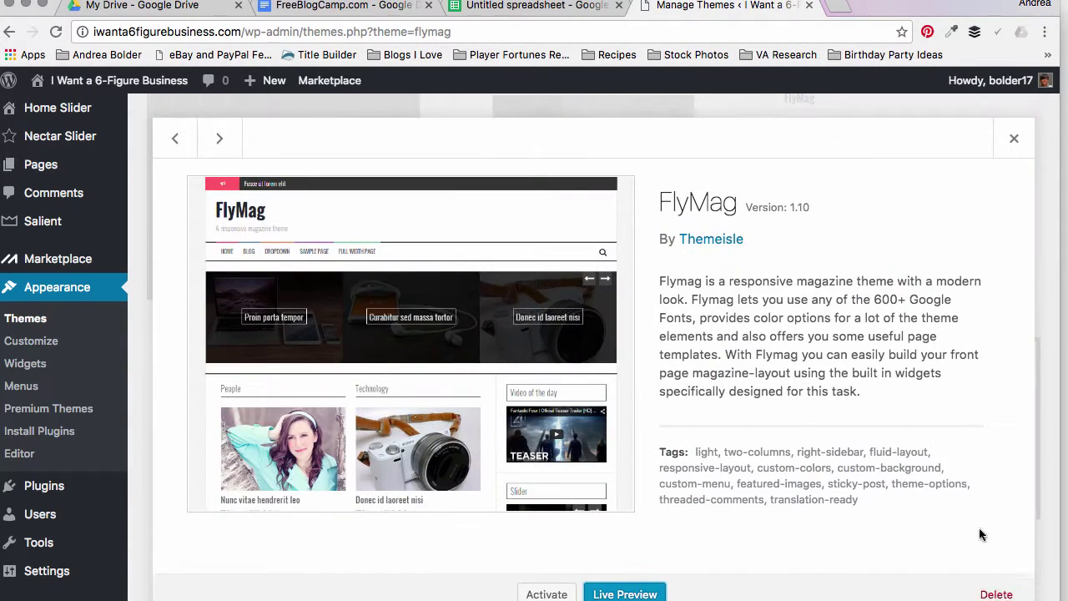
left_click(989, 593)
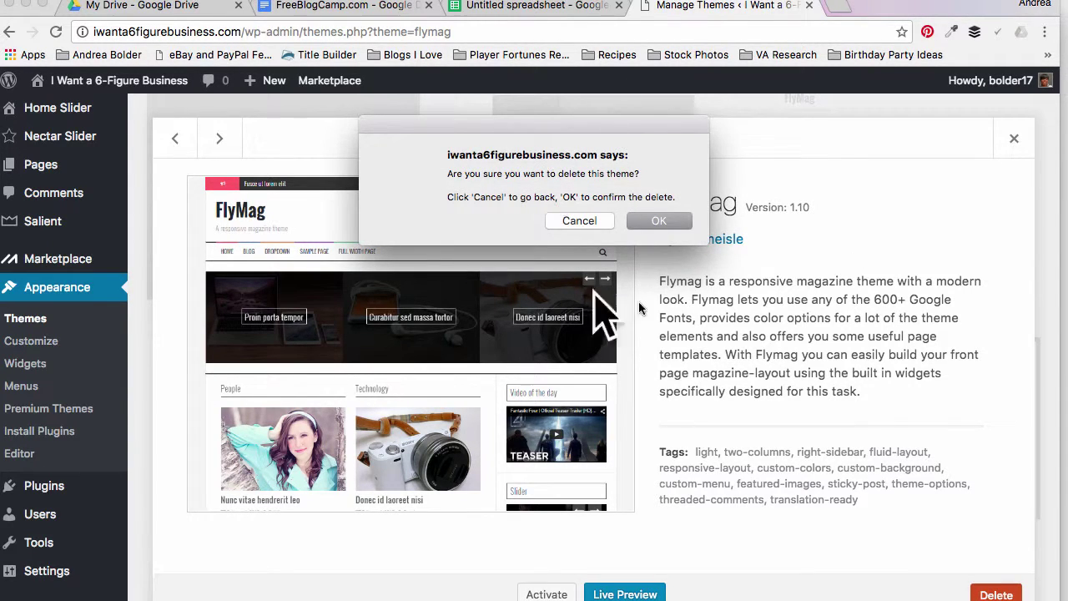
left_click(658, 221)
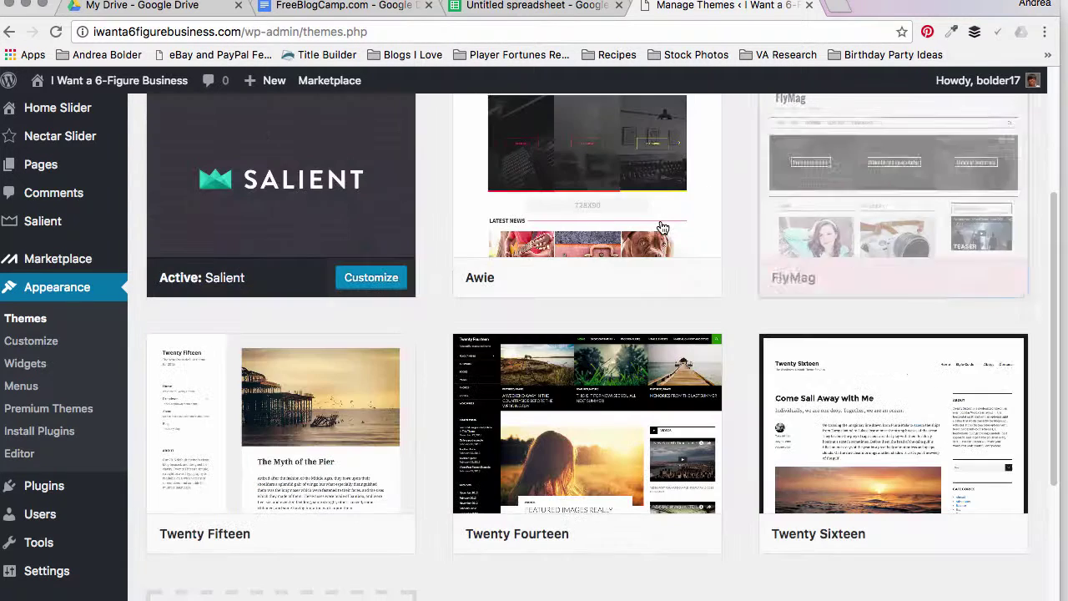